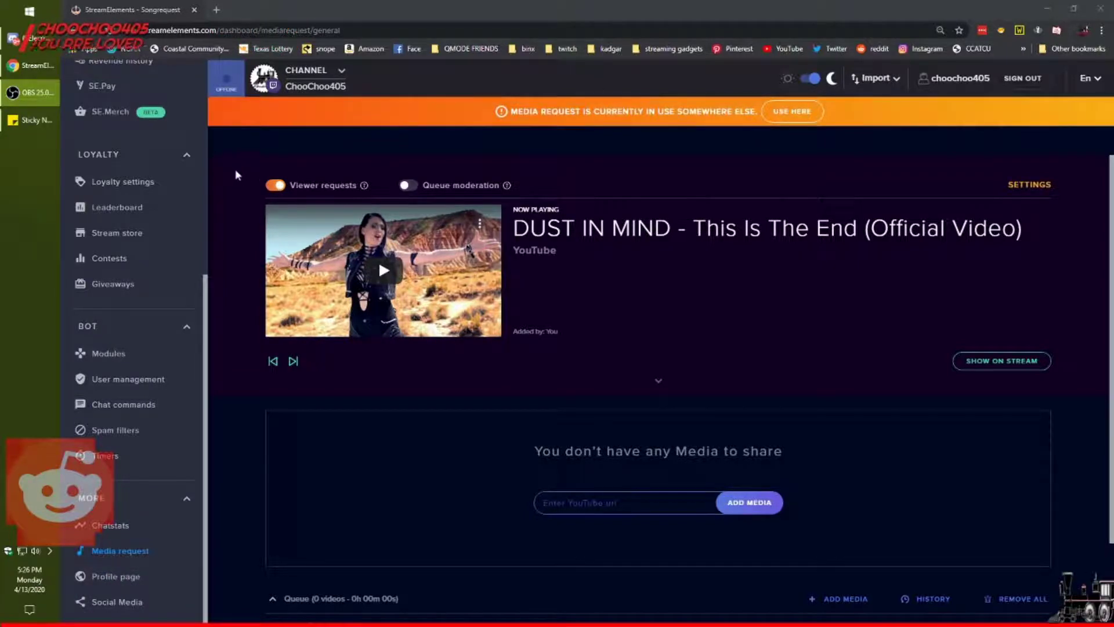
Open the list of existing overlays and look for the Events Rotator overlay
drag(203, 288, 202, 72)
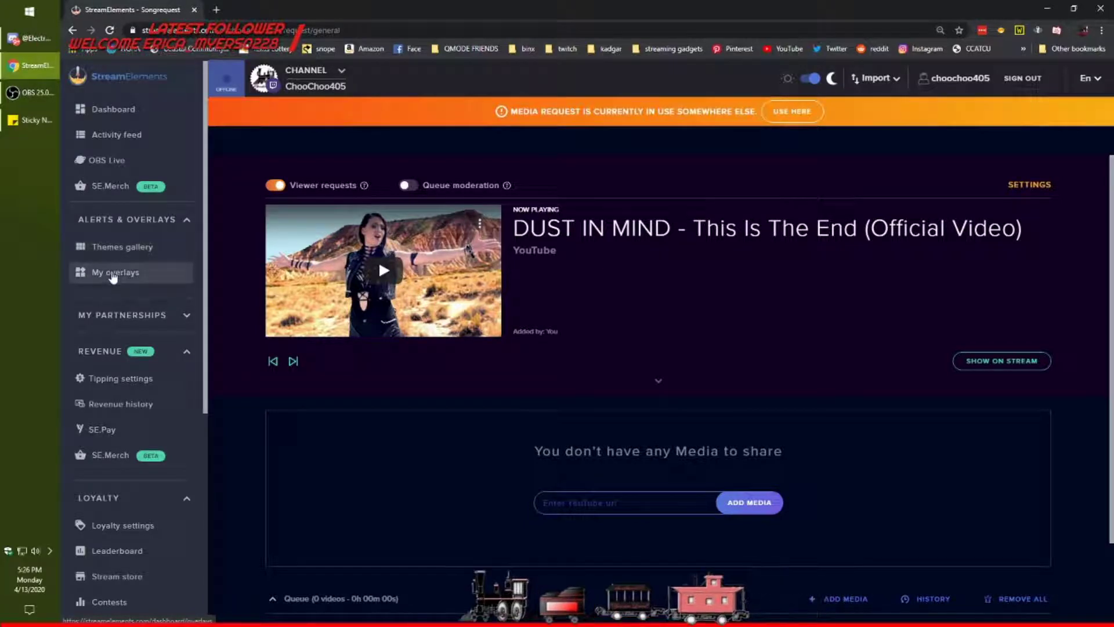
click(113, 278)
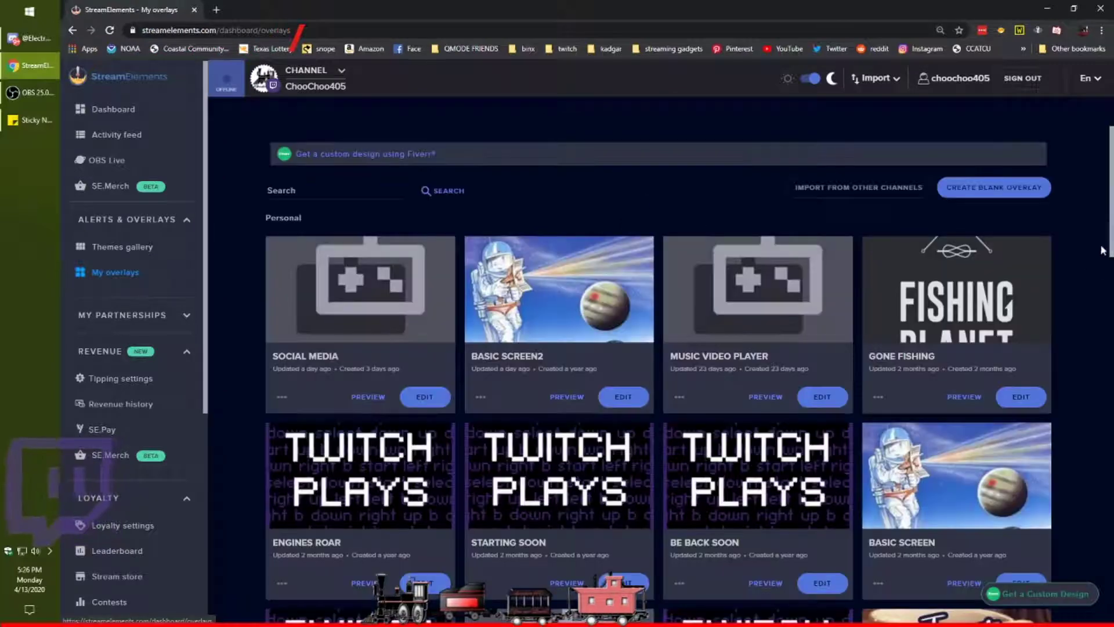
drag(1112, 161, 1100, 390)
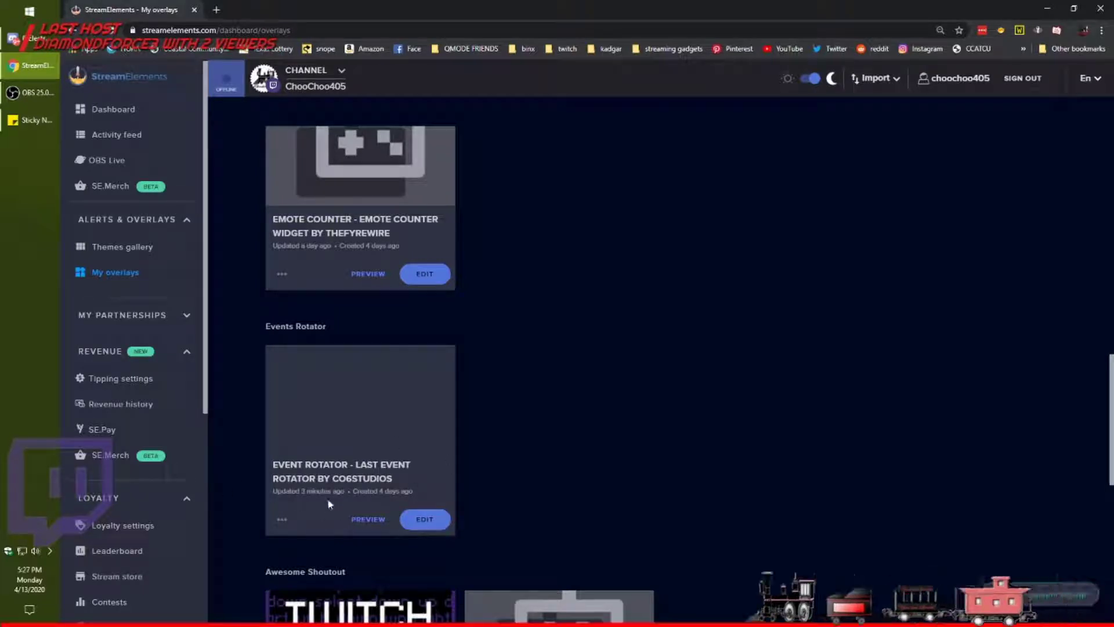
Create the Events Rotator widget from the themes gallery as a new overlay named er1
click(136, 254)
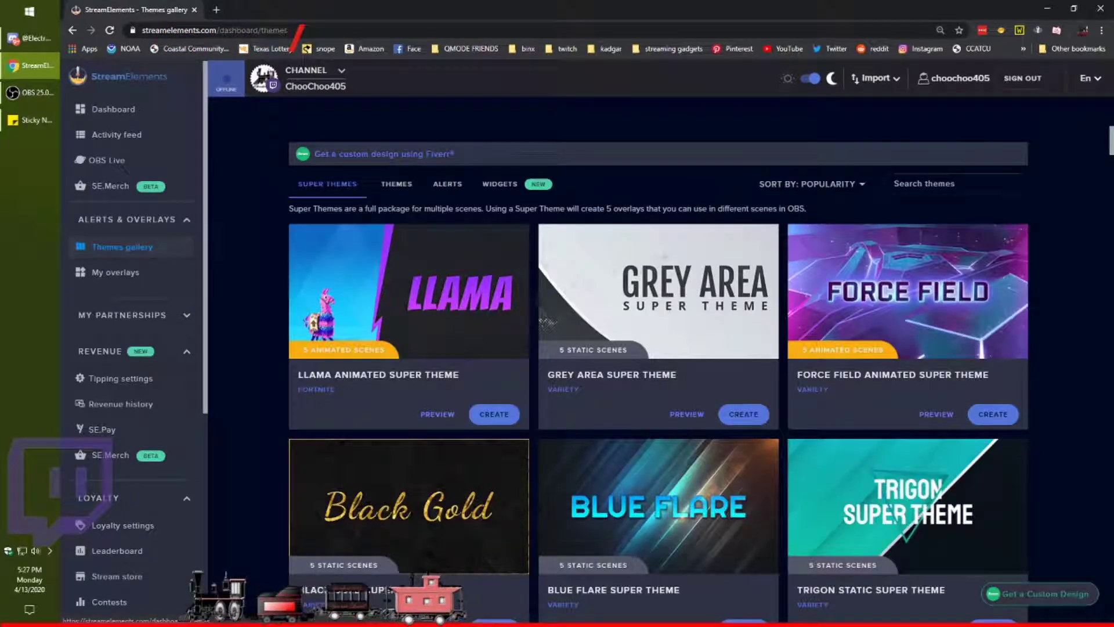
click(497, 192)
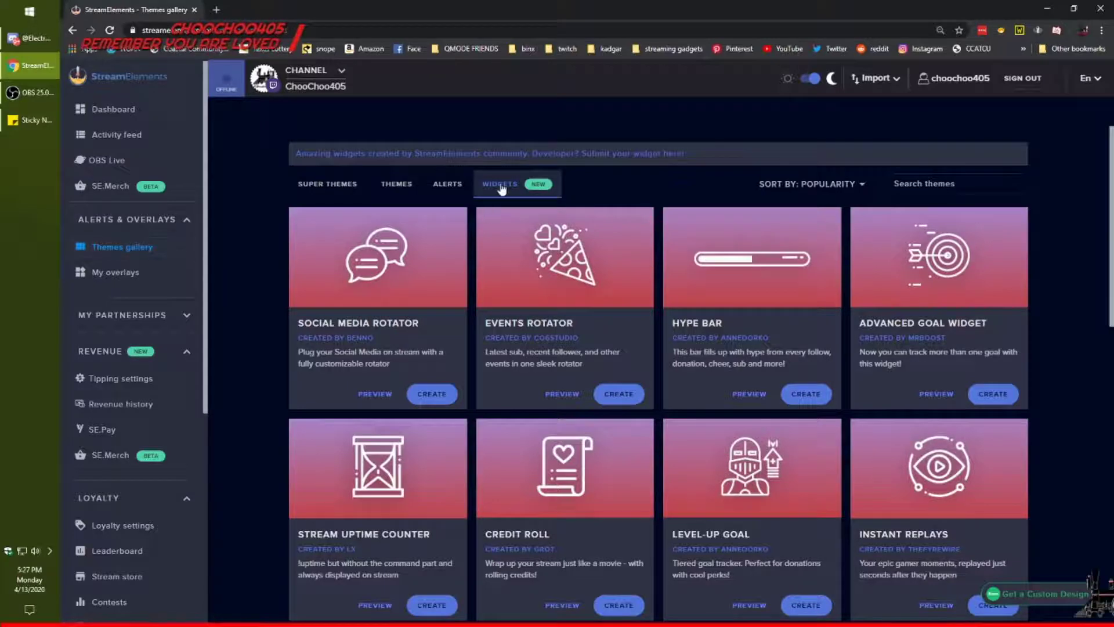
click(615, 395)
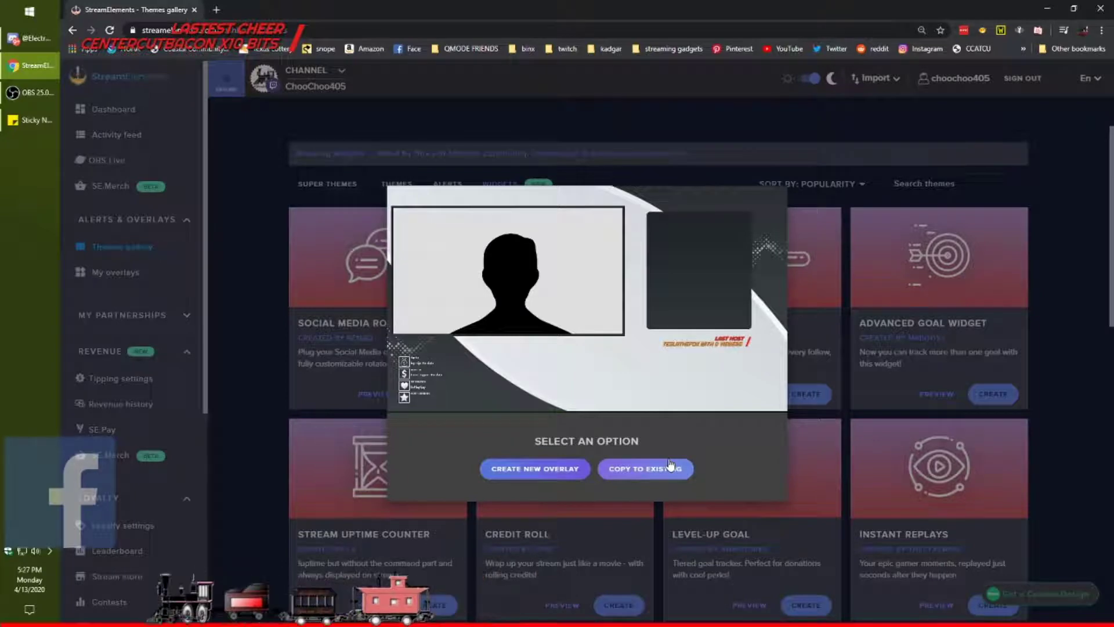
click(530, 468)
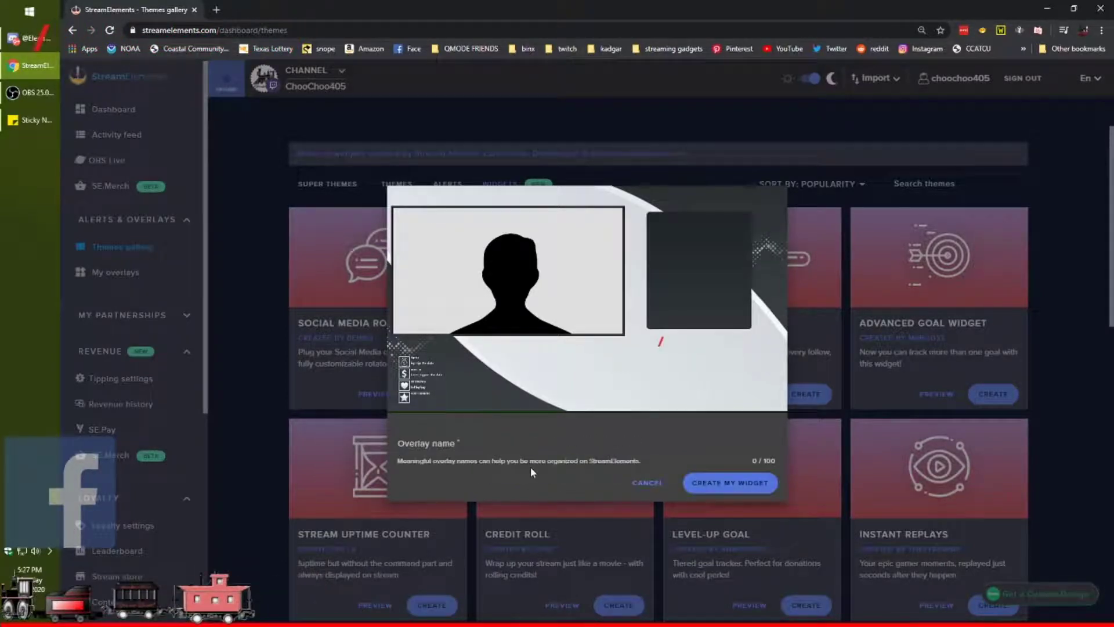
click(484, 450)
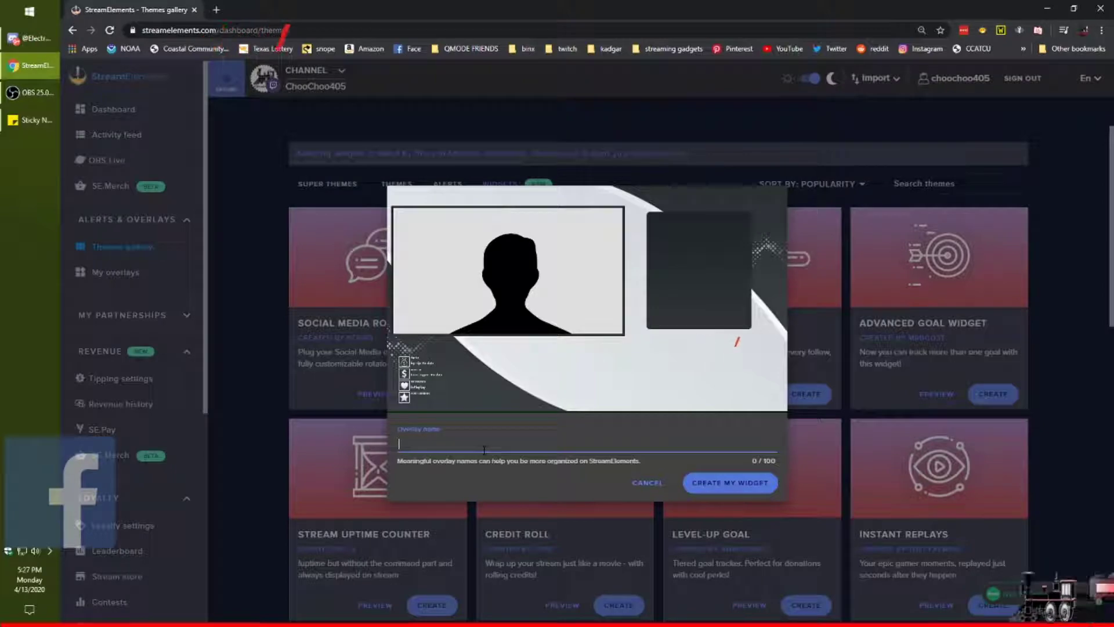
text(er)
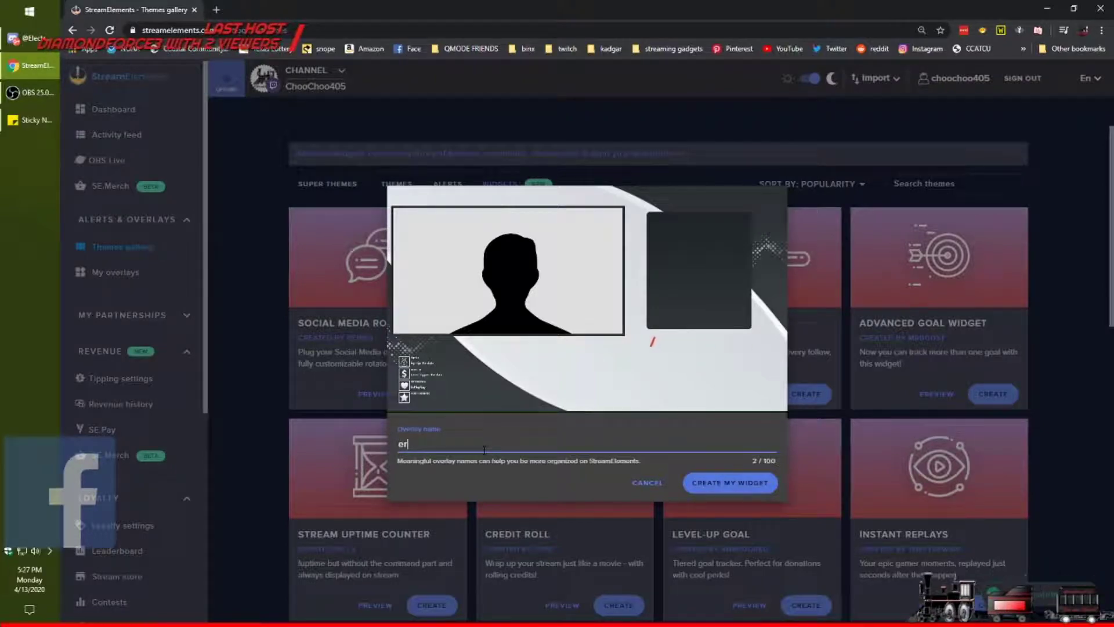
text(1)
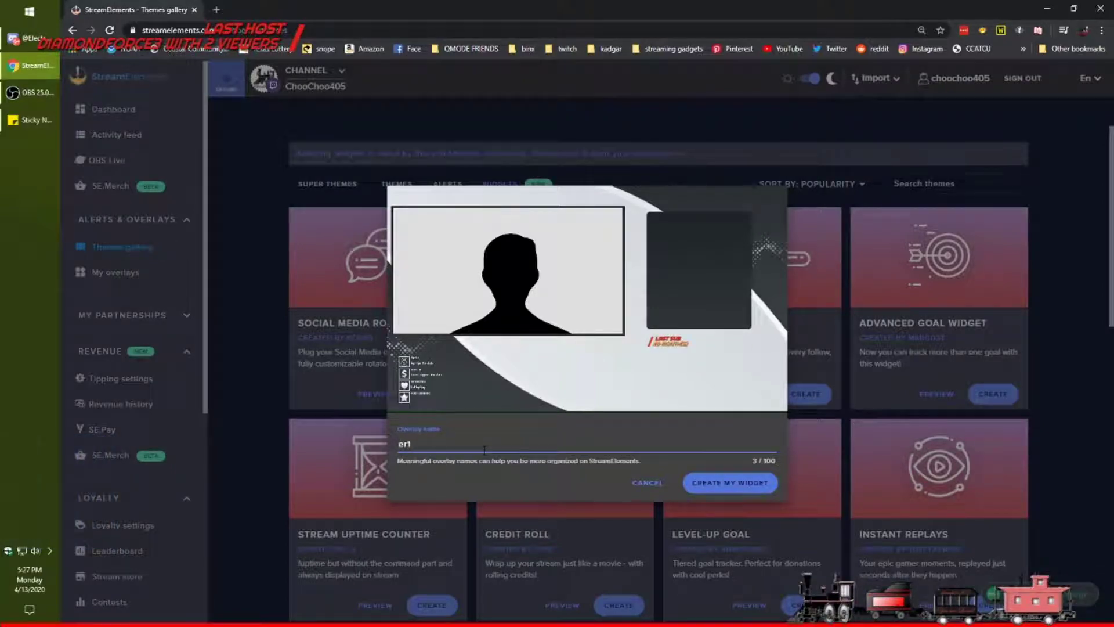
click(712, 491)
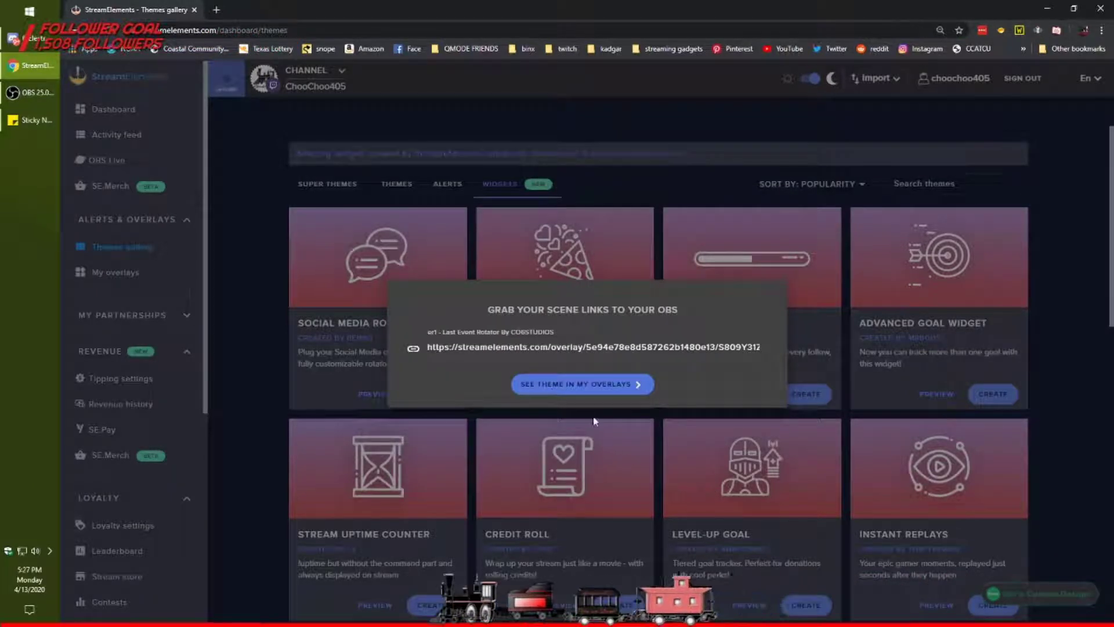
Find the er1 event rotator among the saved overlays and open it for editing
click(589, 384)
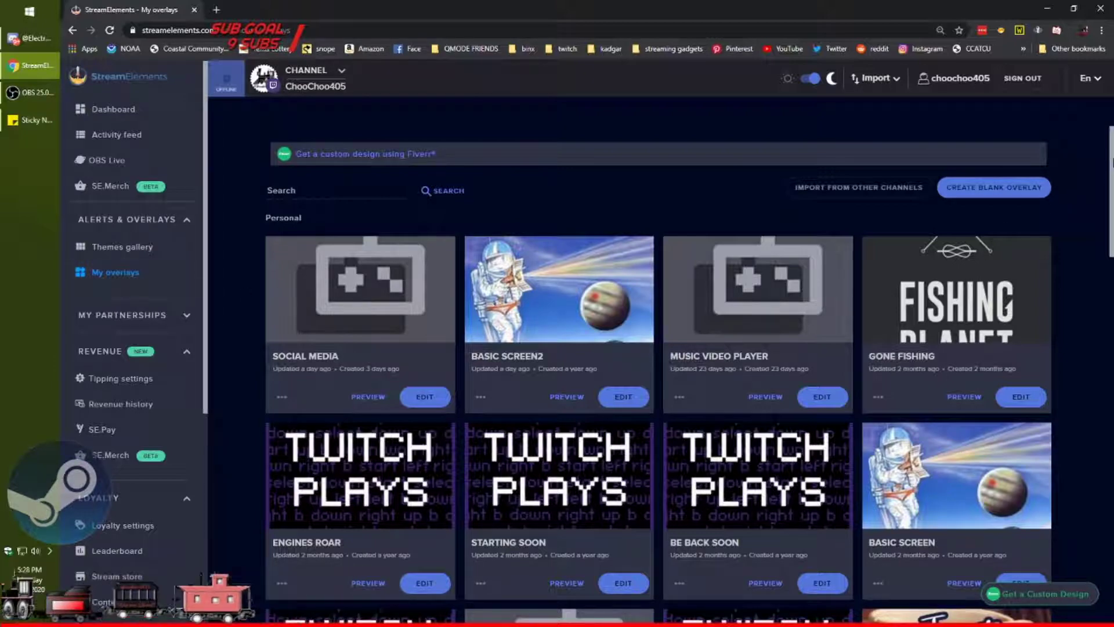
scroll(1105, 209, down, 3)
drag(1105, 209, 1106, 353)
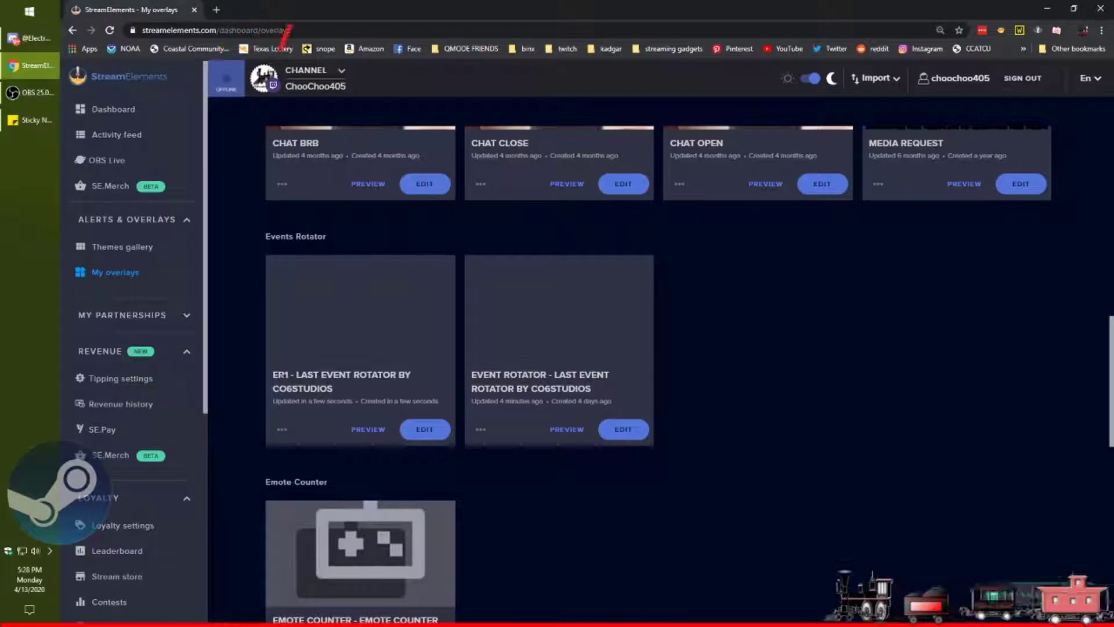
click(424, 431)
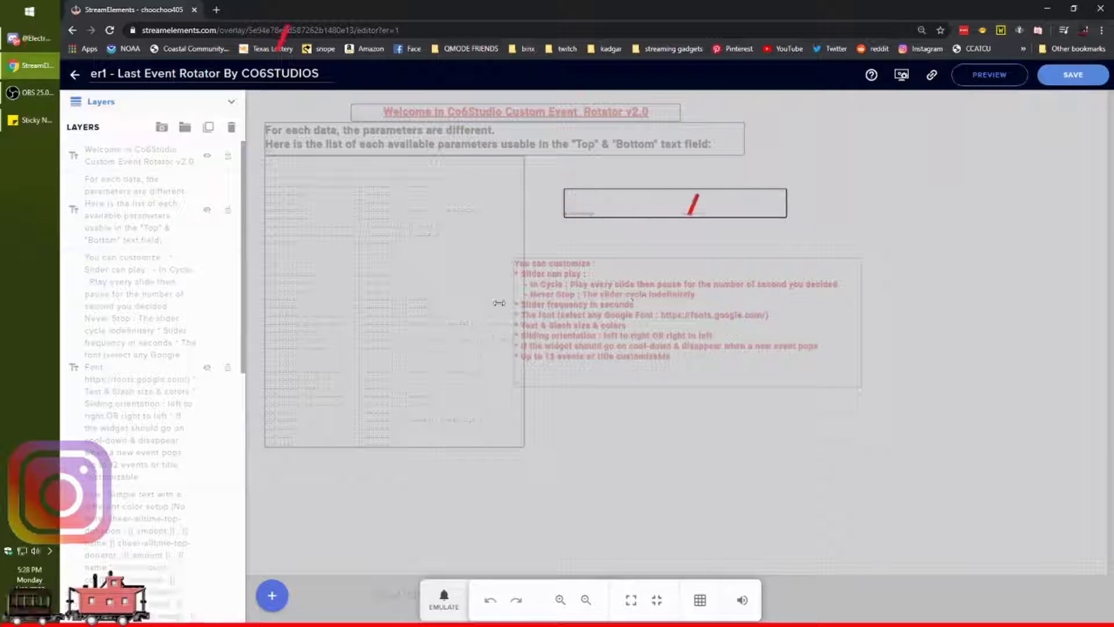
Select the event rotator widget on the canvas and set its slider mode to Never Stop
drag(250, 290, 254, 468)
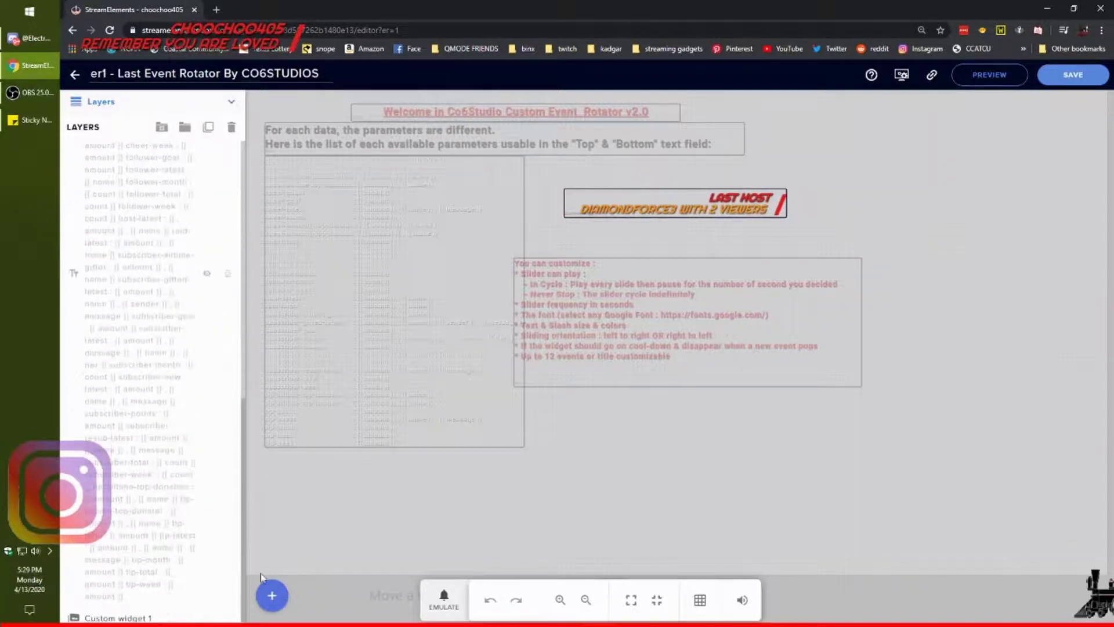
click(611, 201)
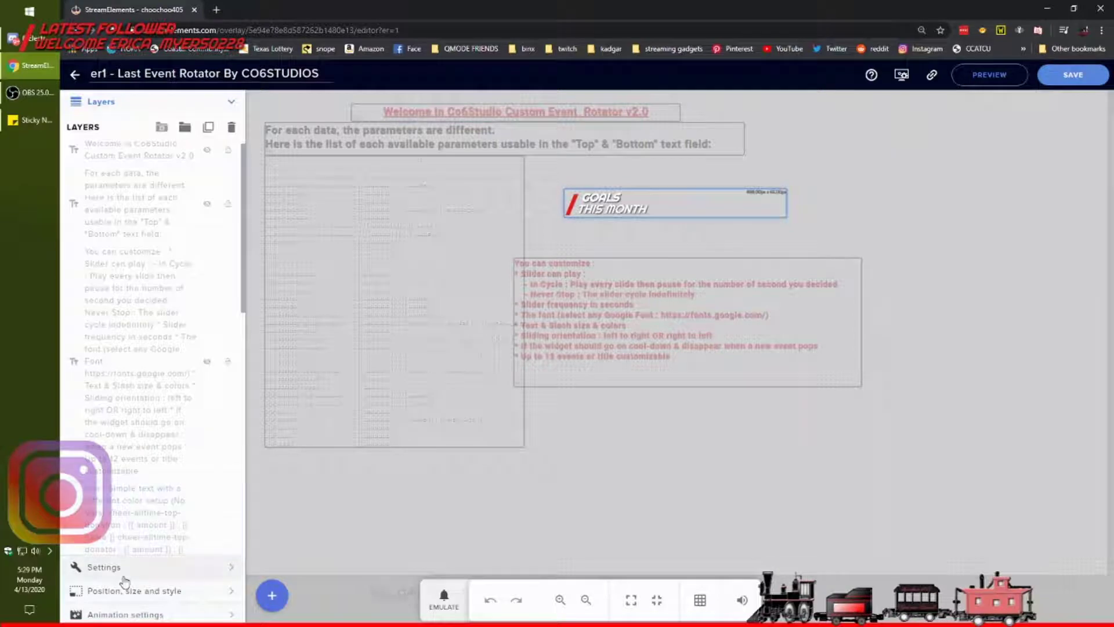
click(195, 572)
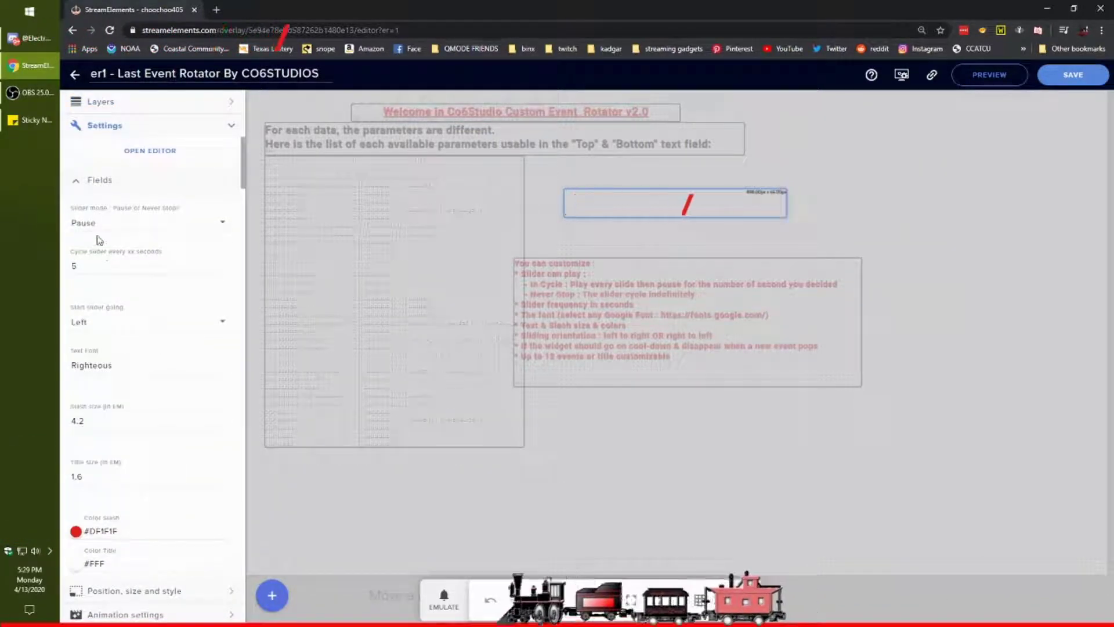
click(164, 222)
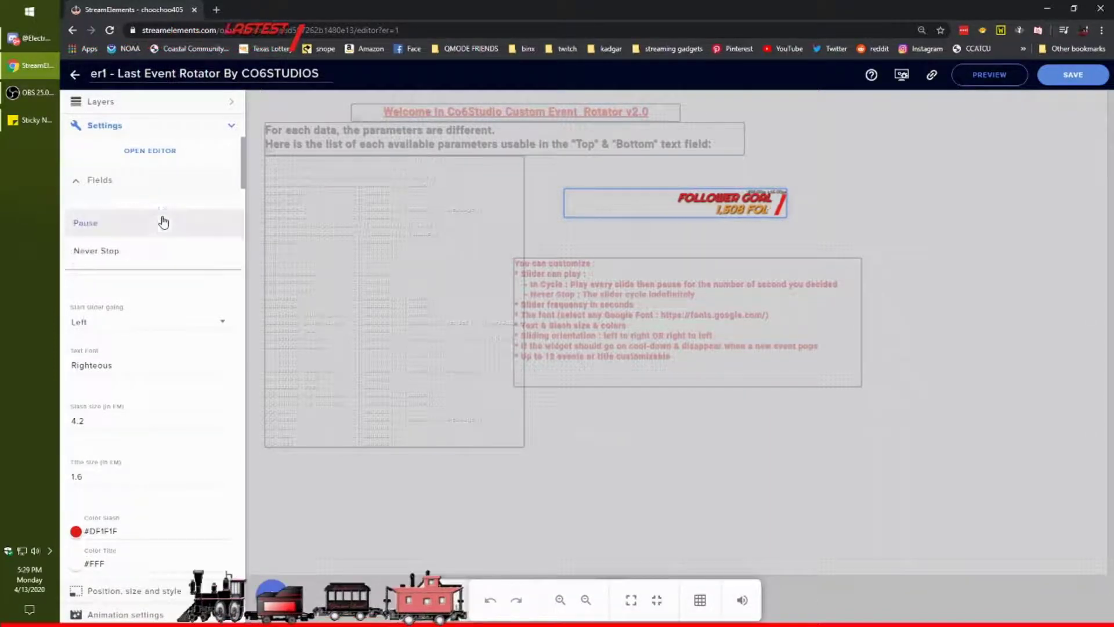
click(144, 253)
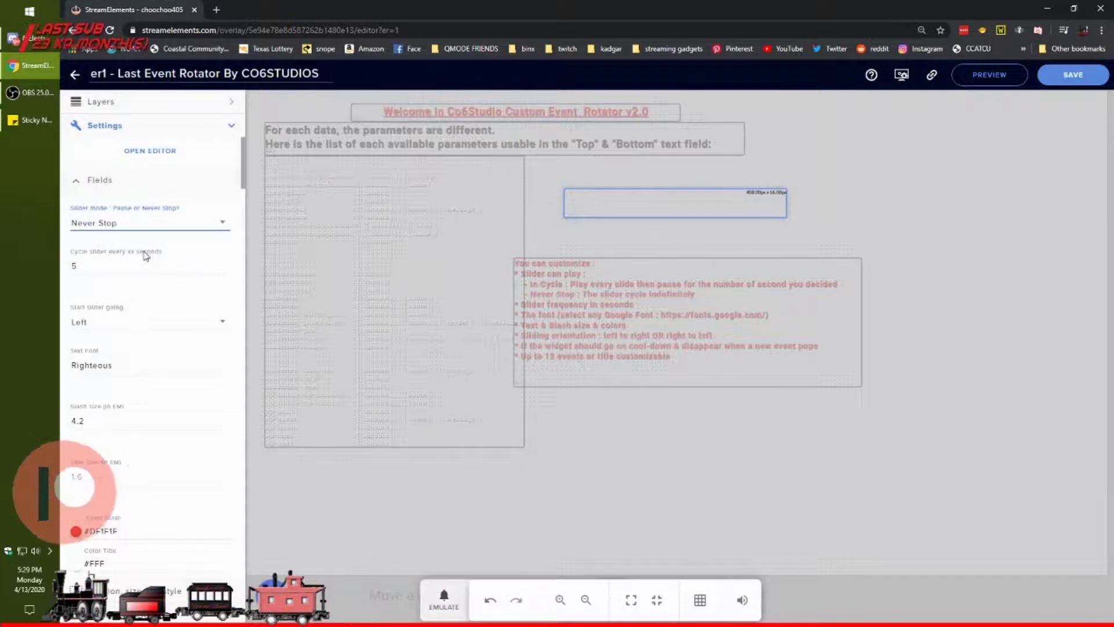
Review the rotator's slider timing, direction, font, size, colour and new-event settings
click(243, 174)
drag(242, 173, 242, 188)
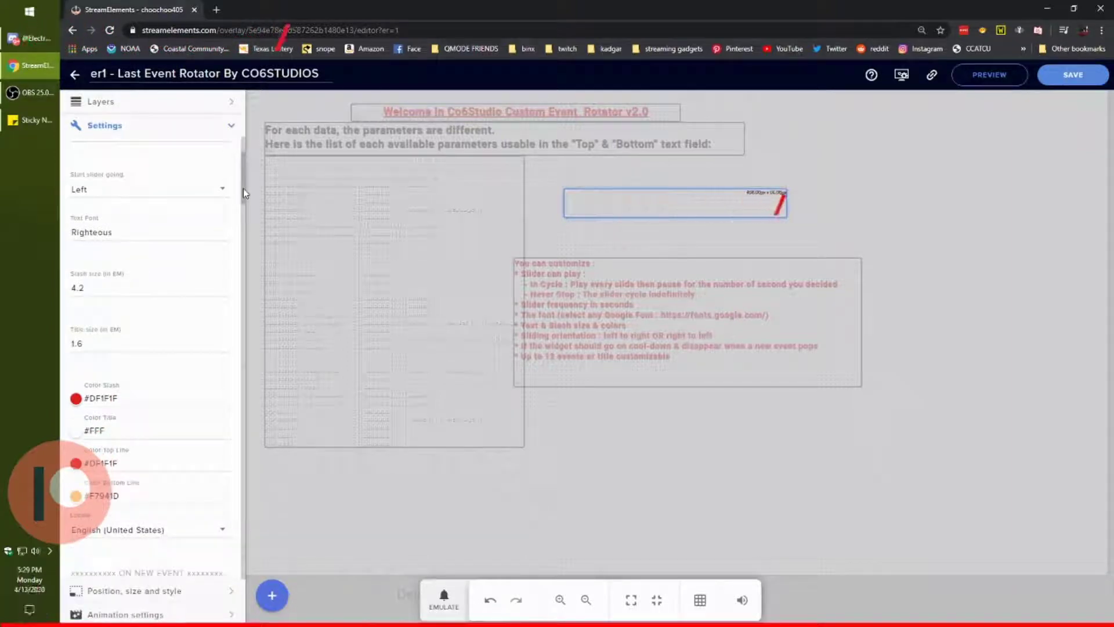
drag(243, 188, 243, 211)
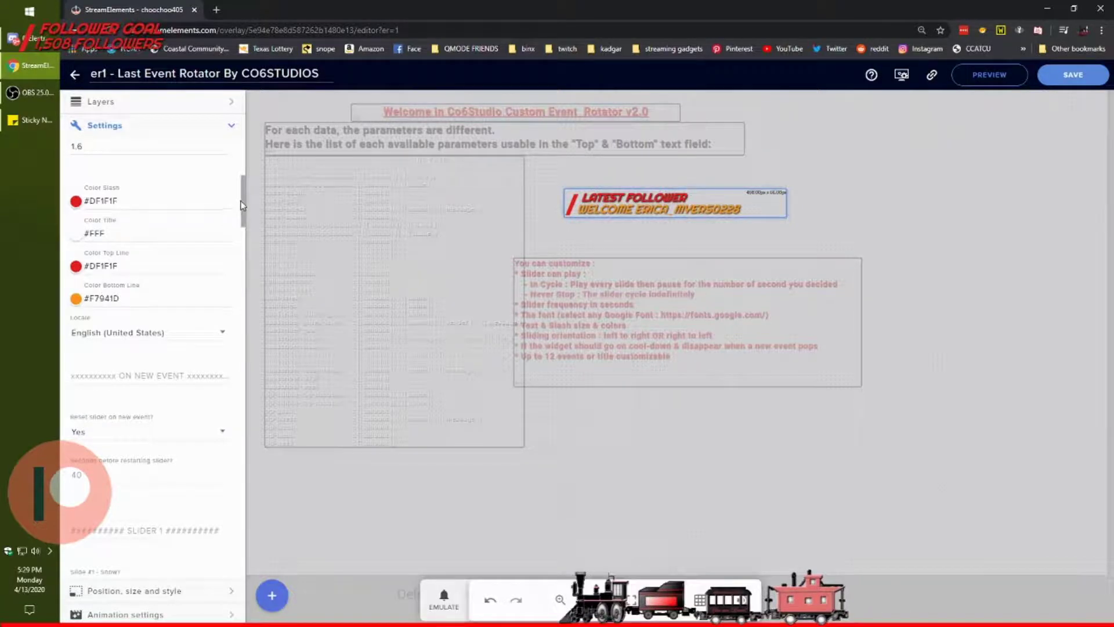
drag(243, 206, 239, 186)
scroll(238, 180, up, 2)
scroll(238, 175, up, 3)
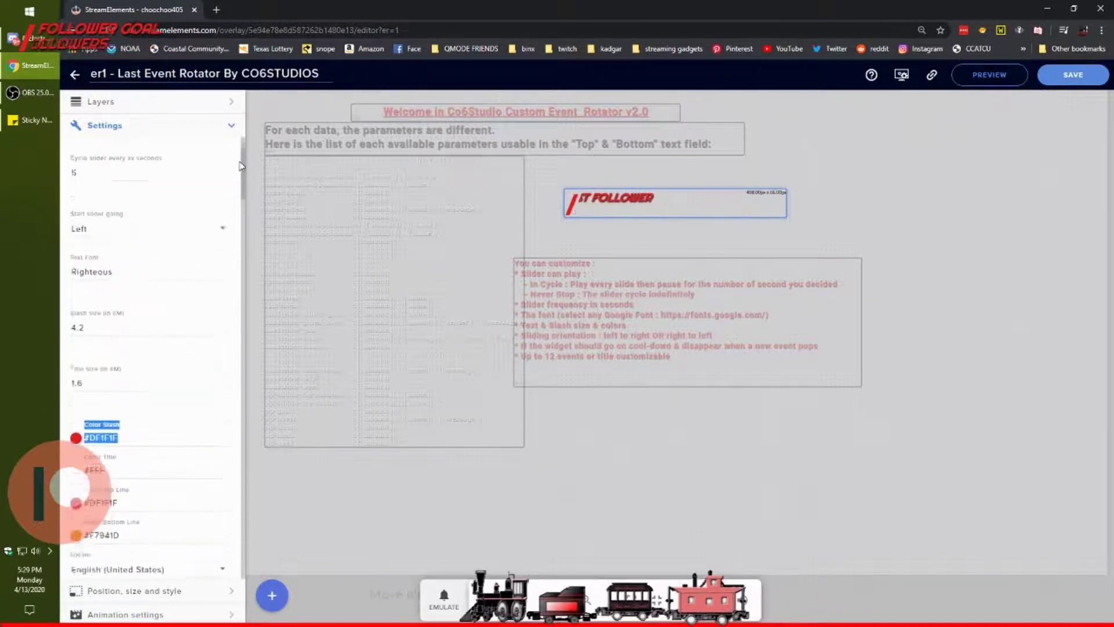
scroll(236, 163, down, 5)
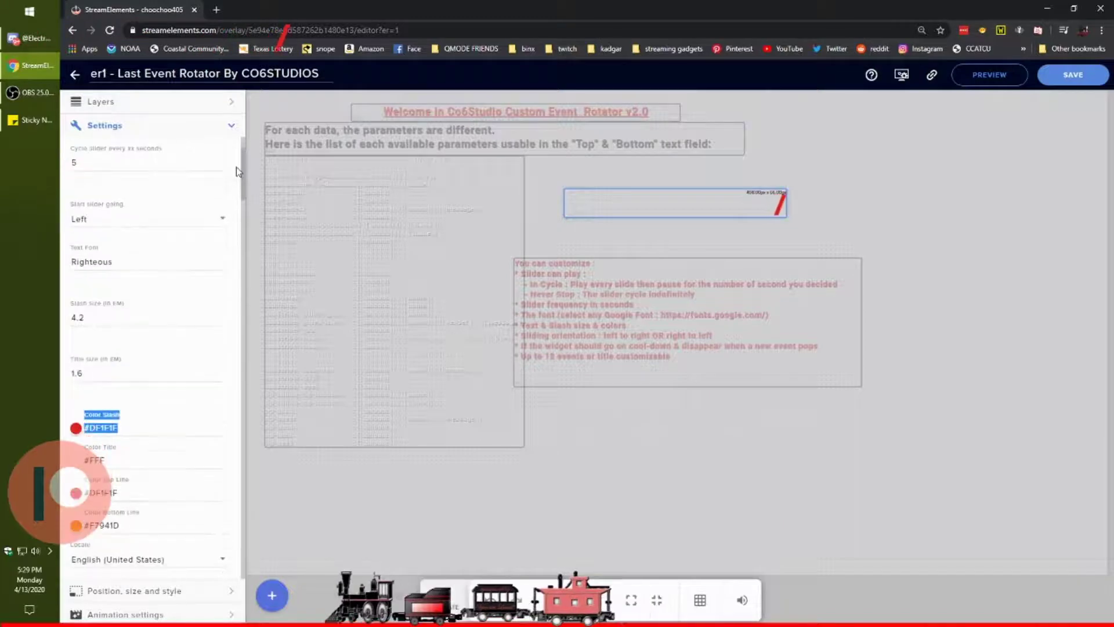
scroll(235, 190, down, 3)
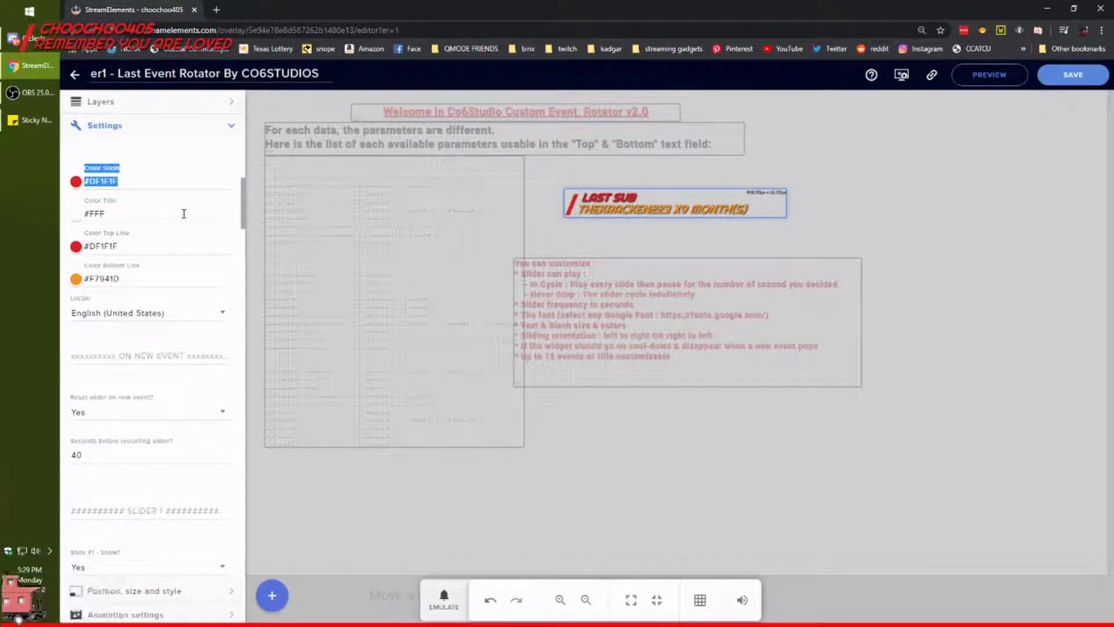
Copy the slash colour's hex code and apply it as the title colour, #df1f1f
click(76, 182)
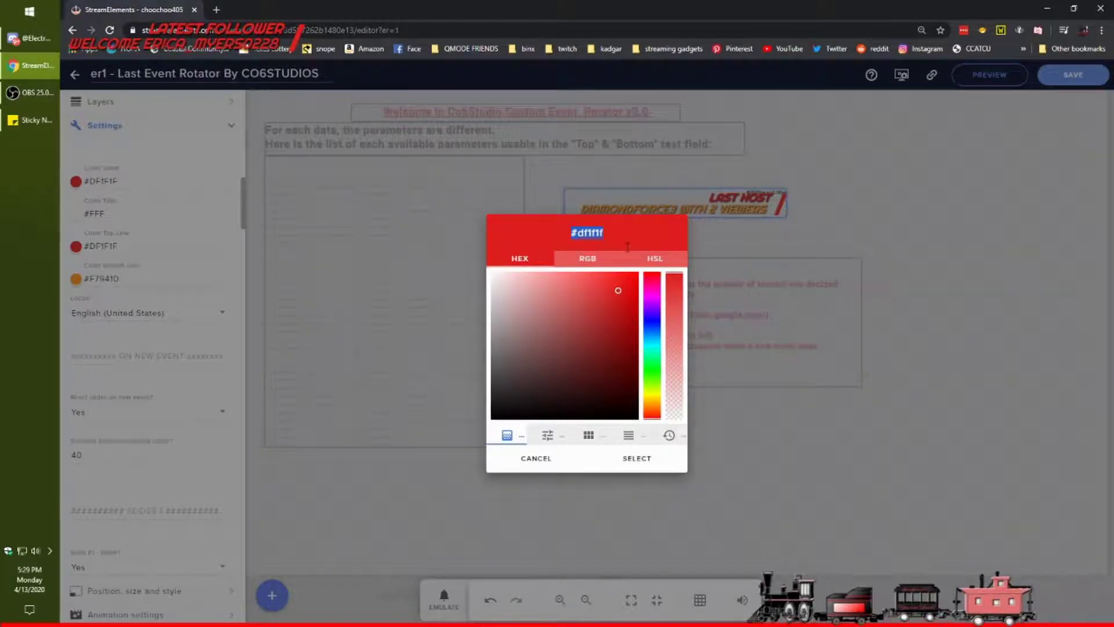
click(535, 459)
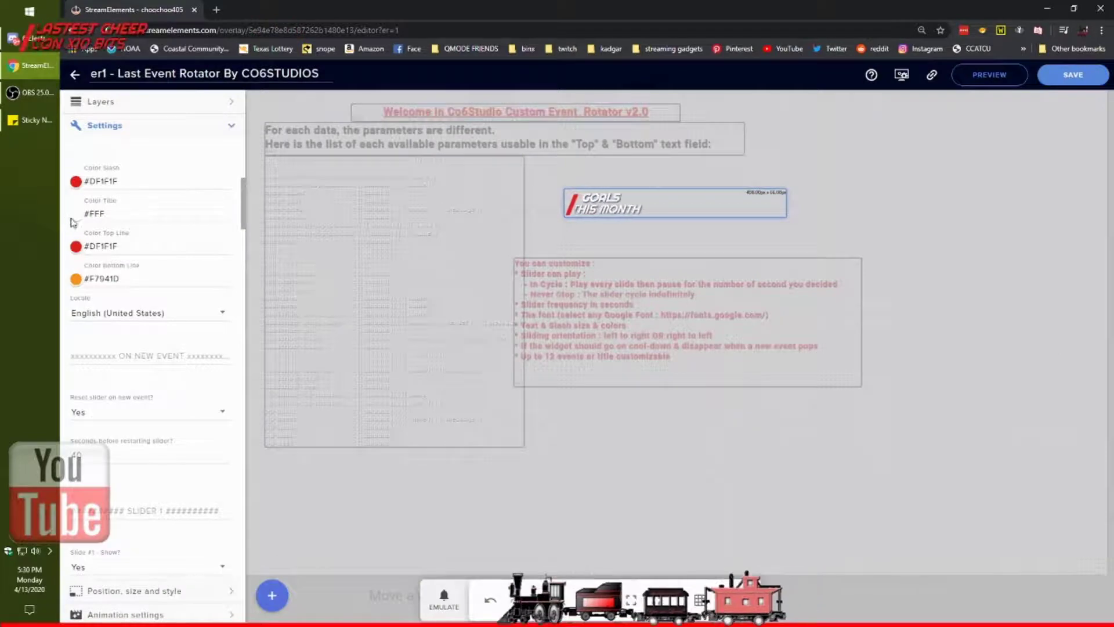
click(75, 214)
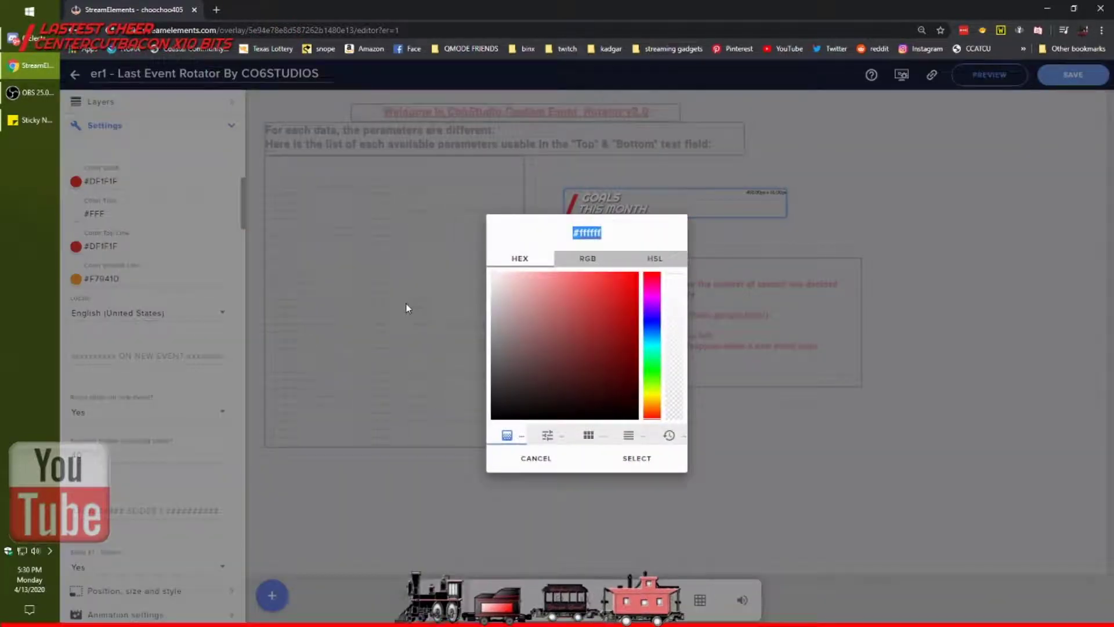
text(#df1f1f)
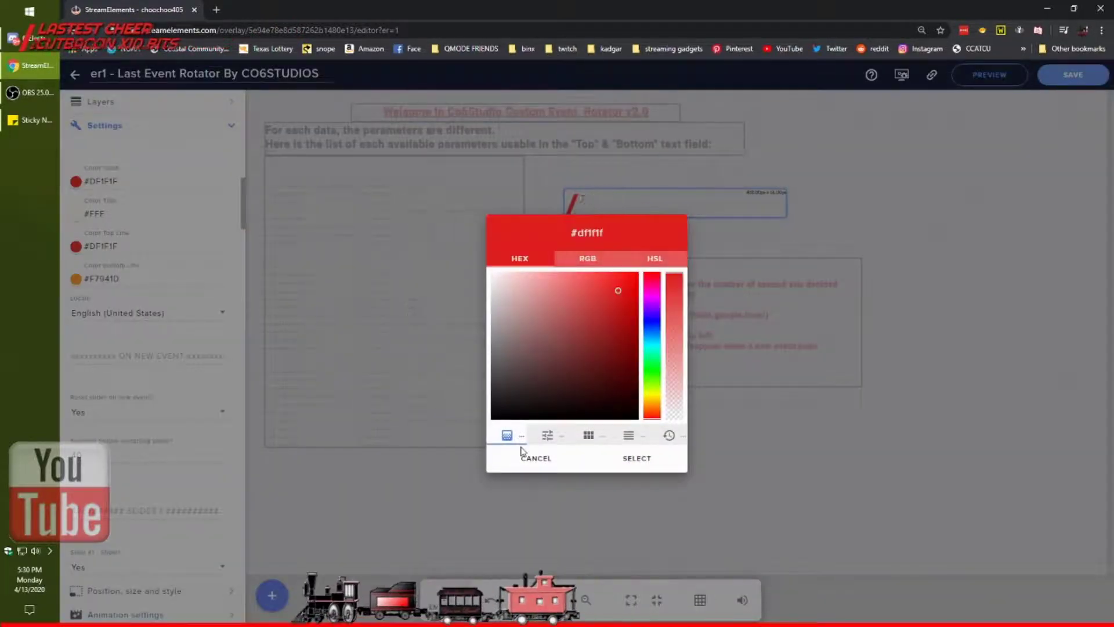
click(631, 463)
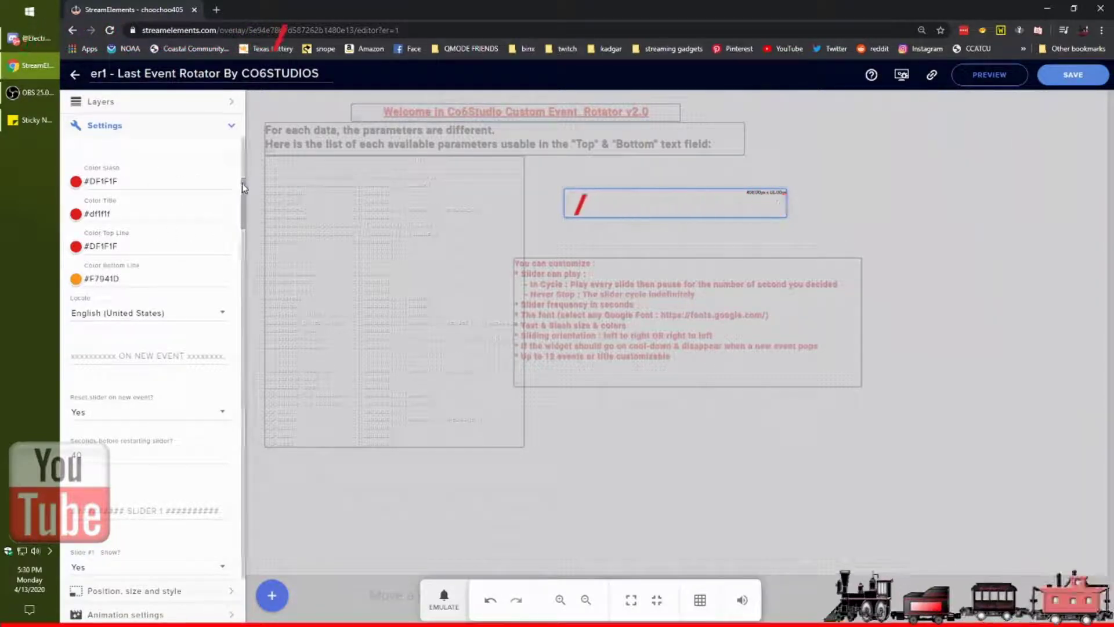
Keep slide 1 of the event rotator set to show and change its top text to "Choochoo405"
drag(242, 189, 243, 213)
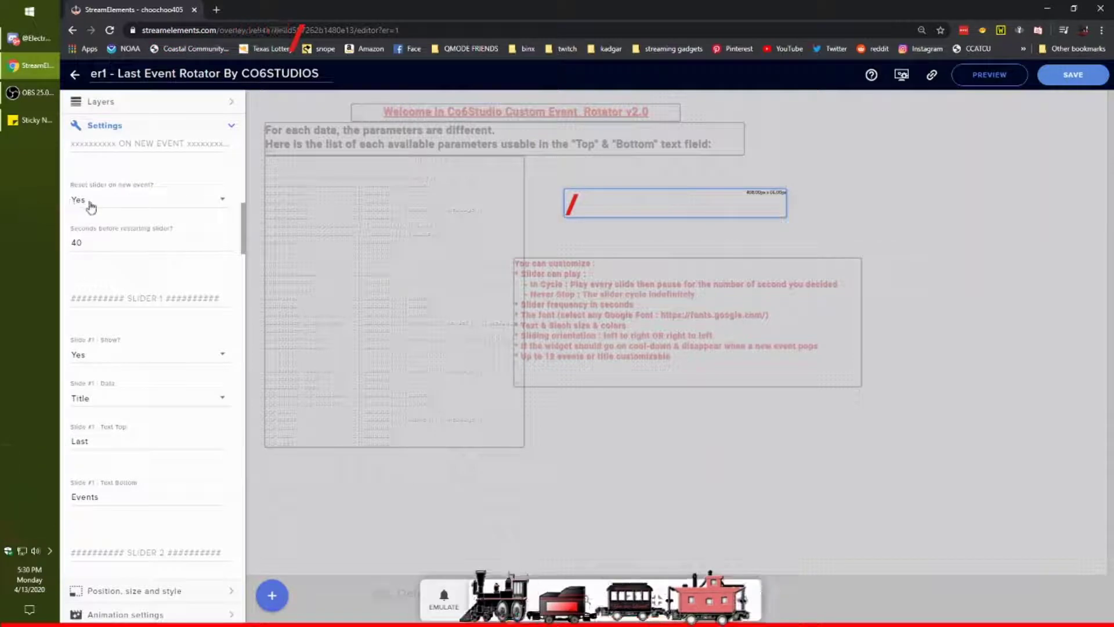
mouse_move(243, 214)
mouse_down()
mouse_move(244, 243)
mouse_move(245, 231)
mouse_up()
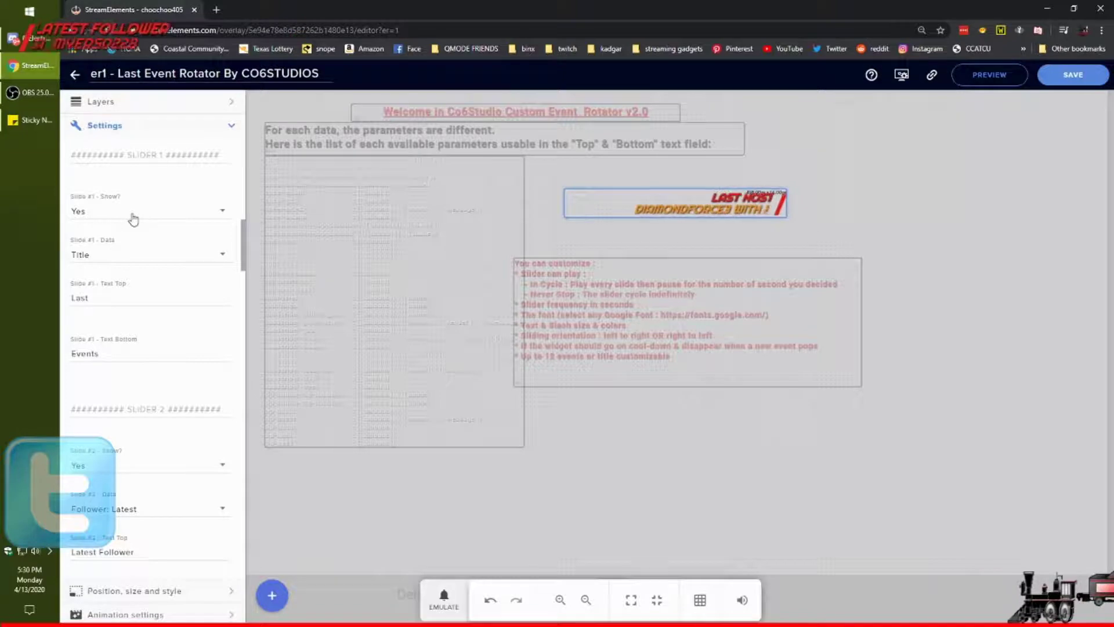
click(94, 218)
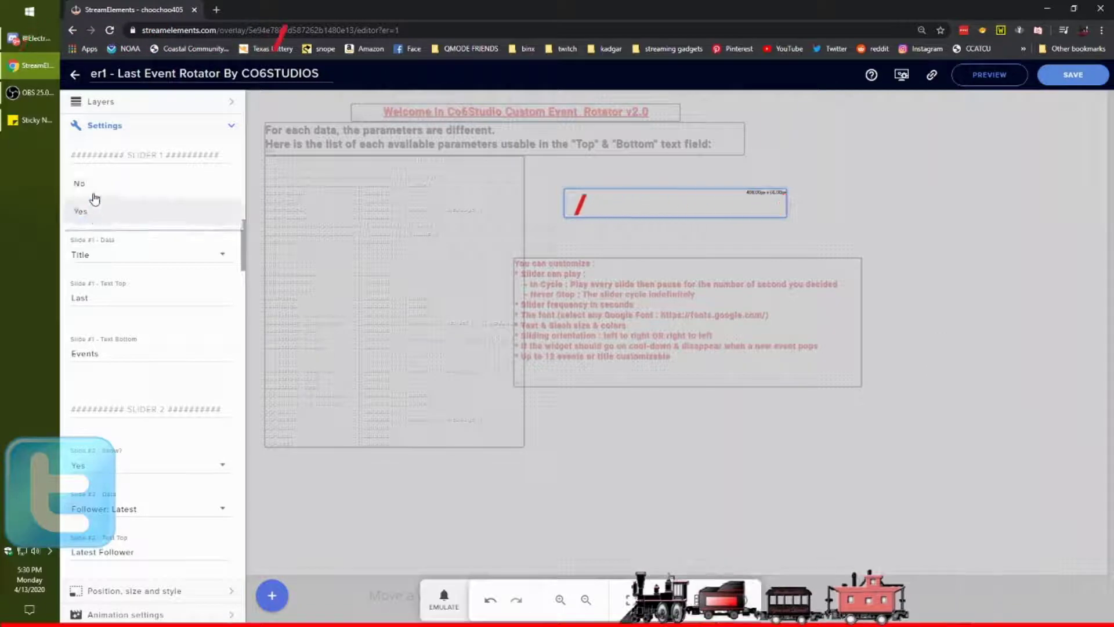
click(96, 213)
drag(106, 299, 67, 298)
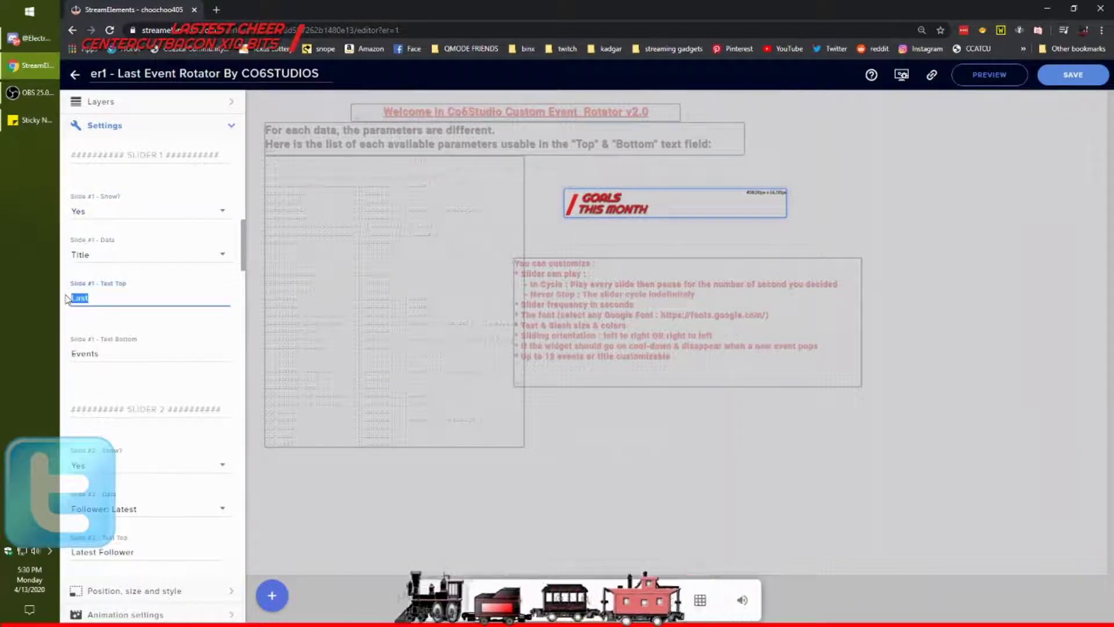
text(Chooc)
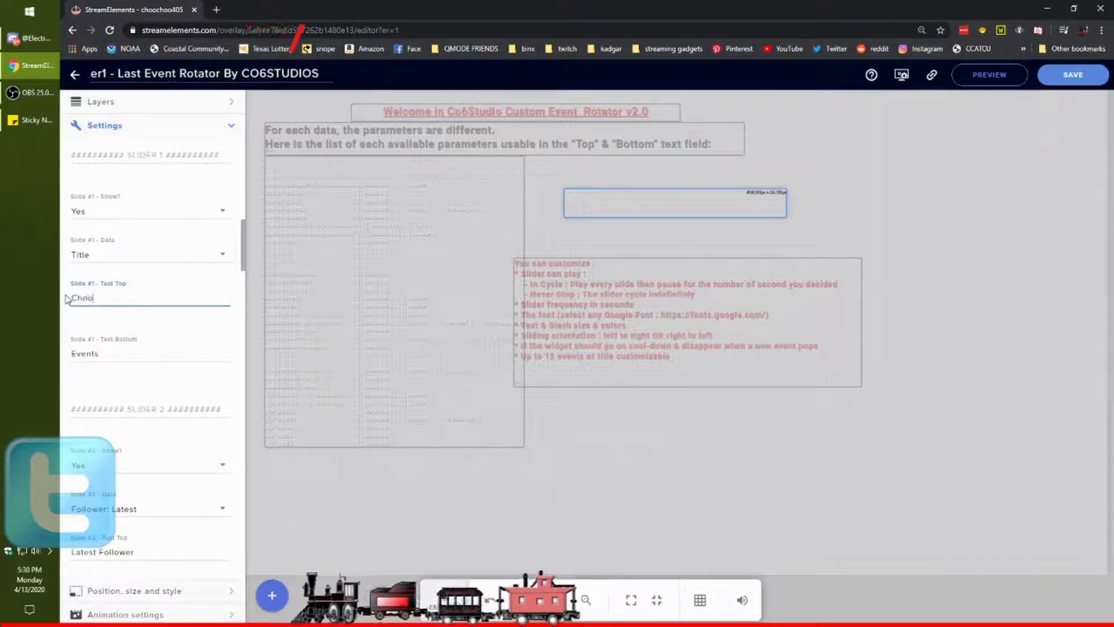
text(hoo)
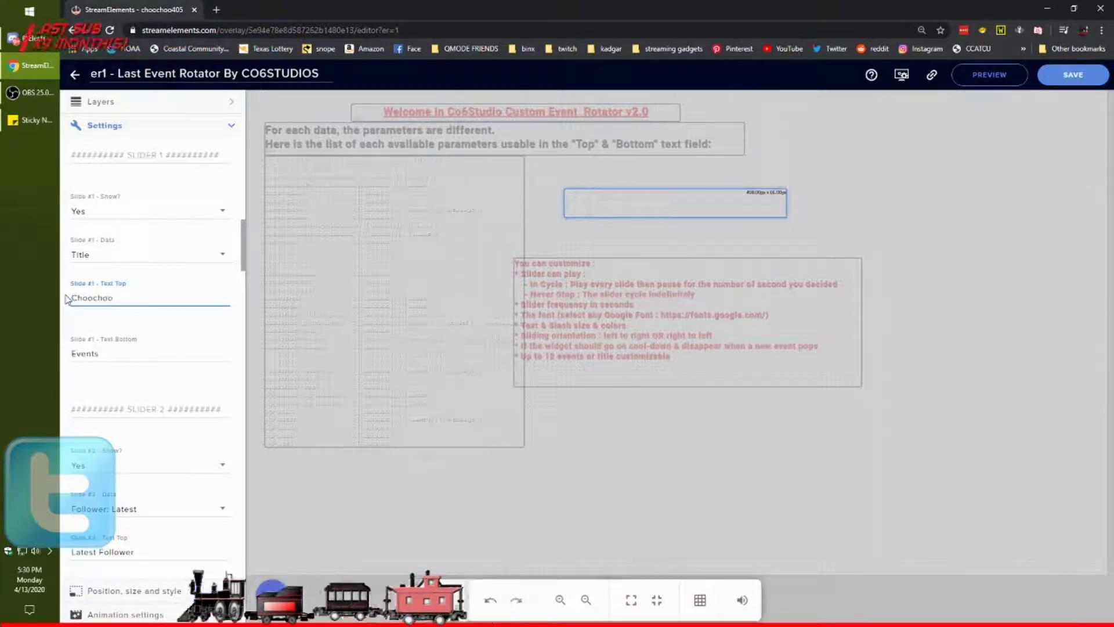
text(405)
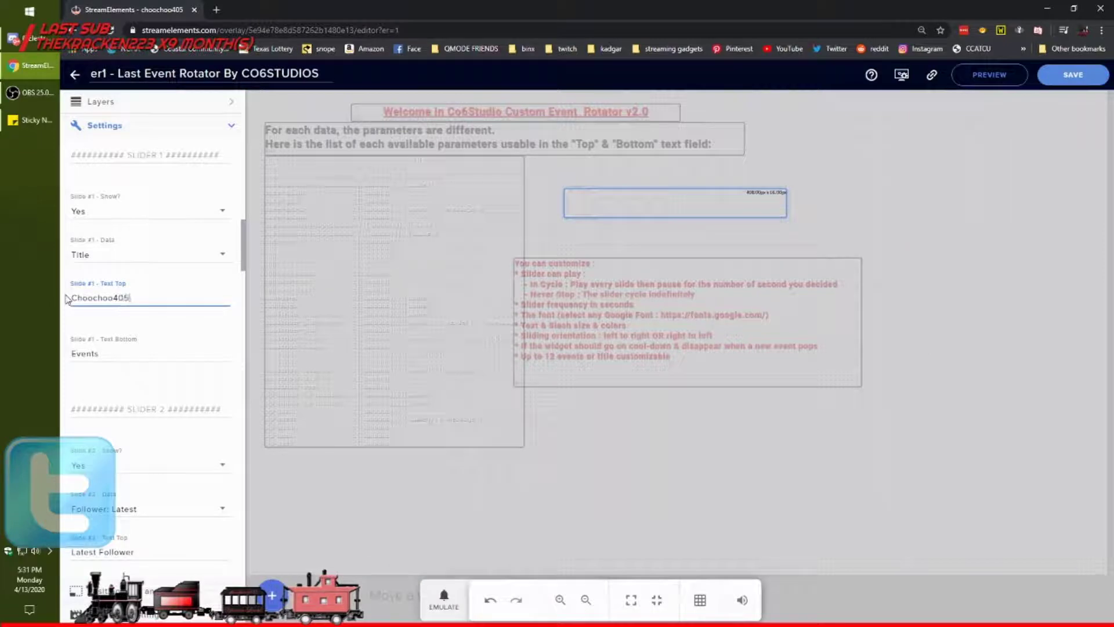
Set slide 1's bottom text to "Remember you are loved"
key(Tab)
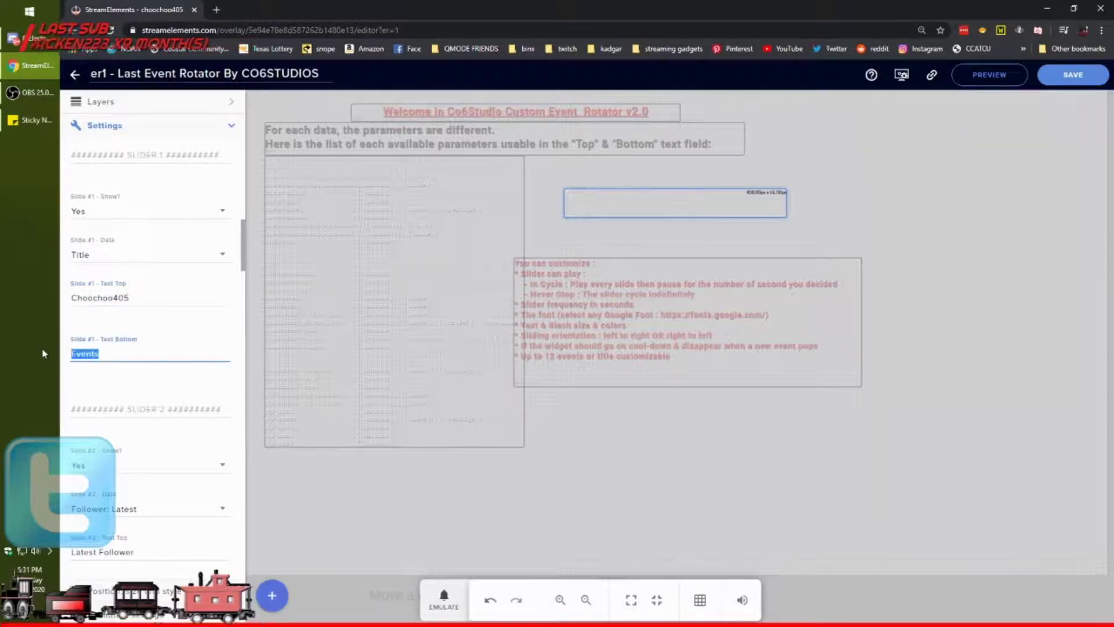
text(R)
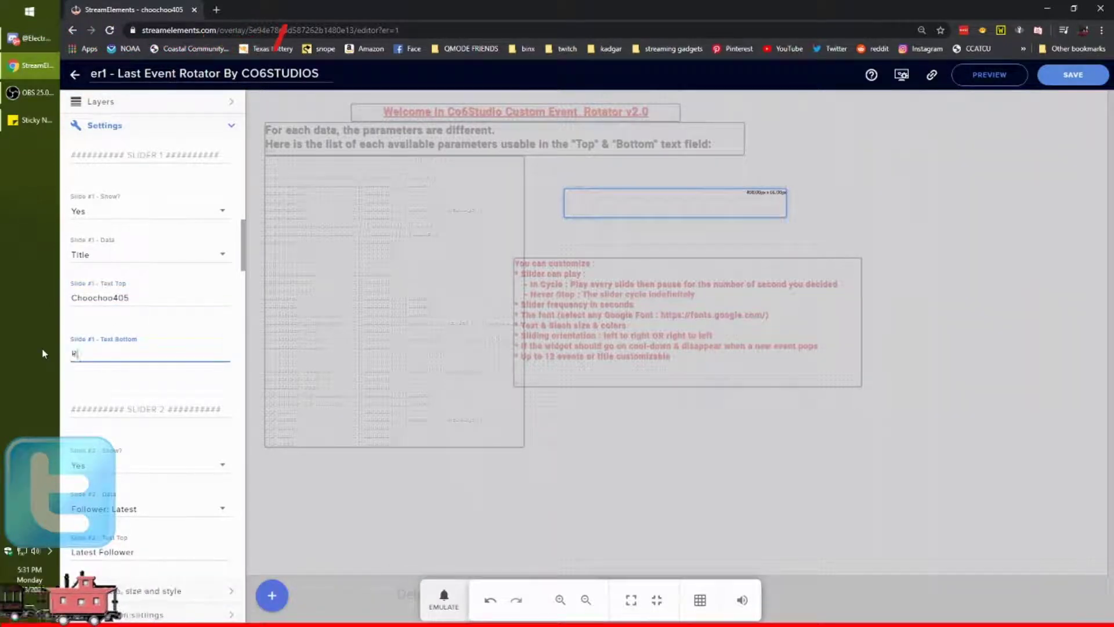
text(emem)
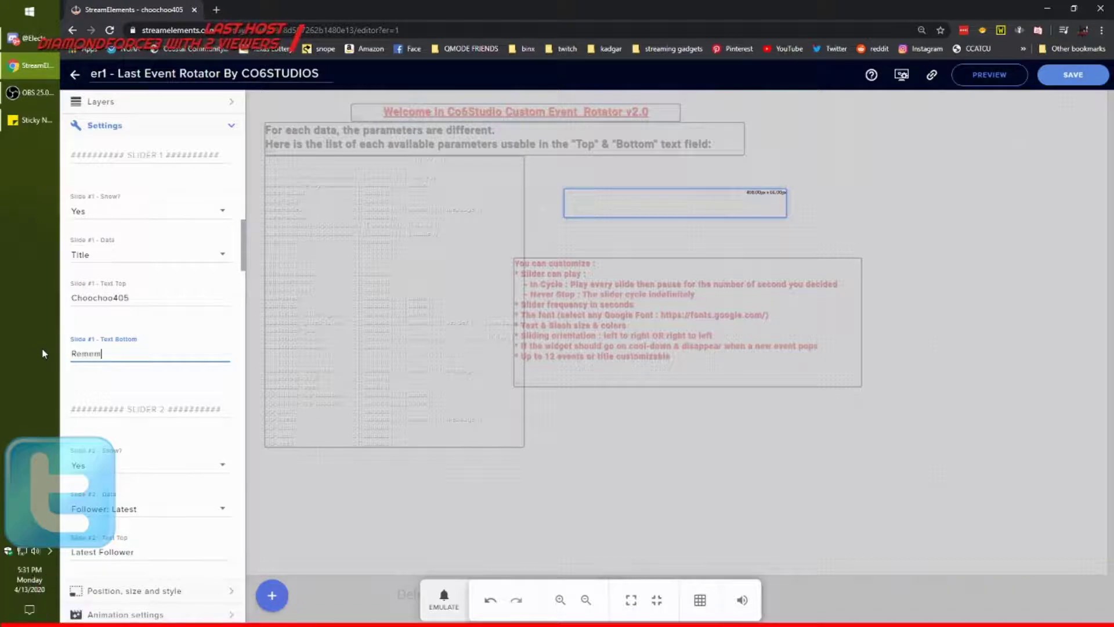
text(ber you are l)
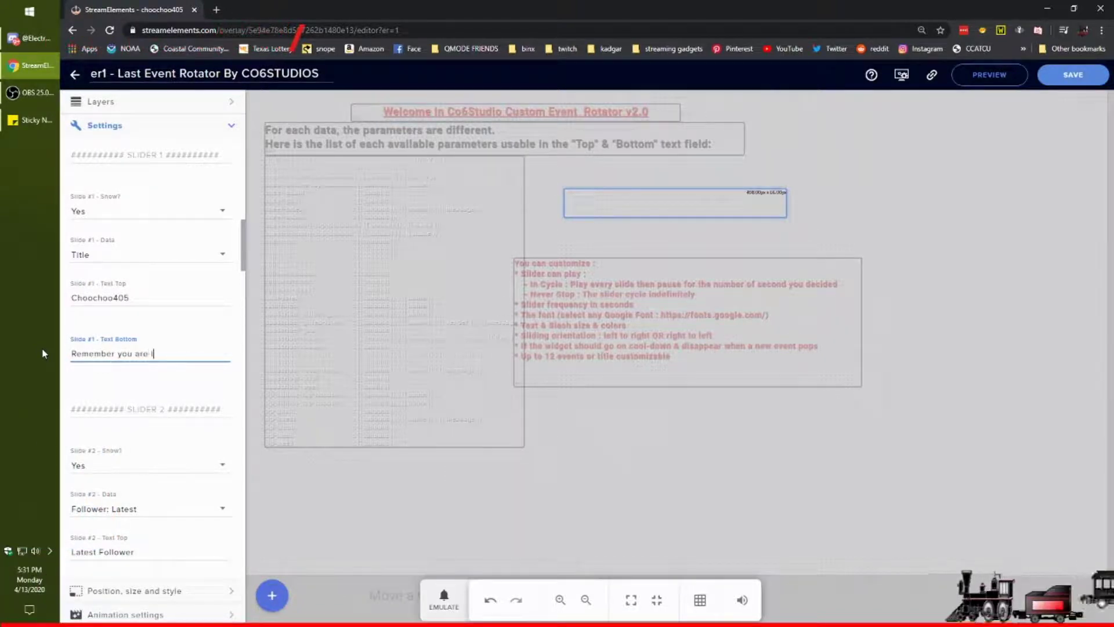
text(ovod)
key(BackSpace)
key(BackSpace)
text(ed)
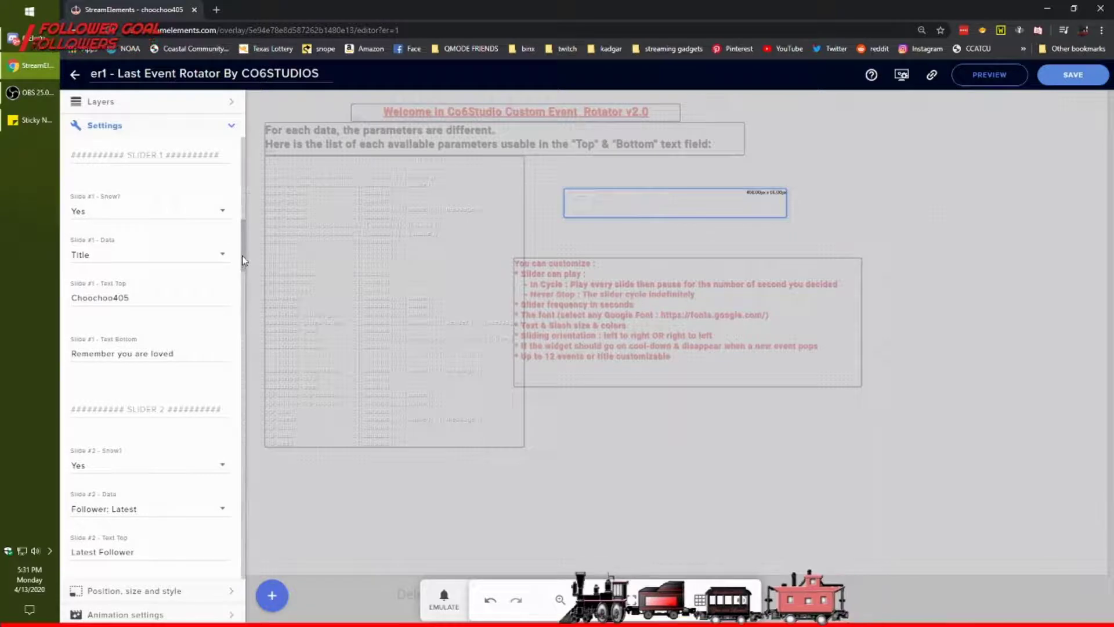
Set slide 6's show option to No and keep Title as its data
scroll(243, 261, down, 4)
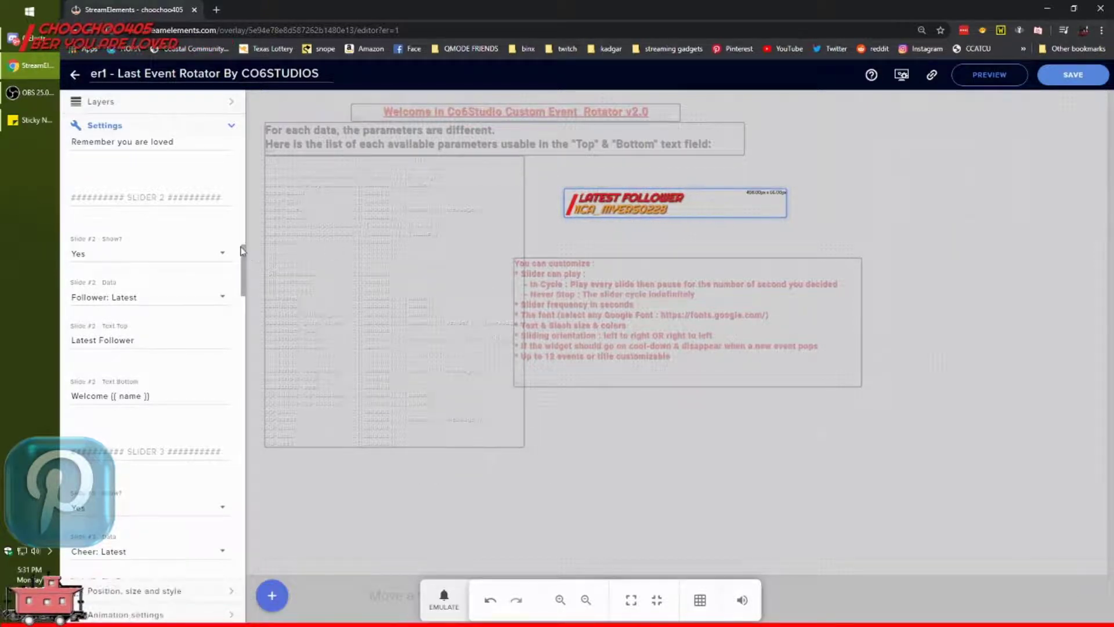
drag(243, 262, 244, 295)
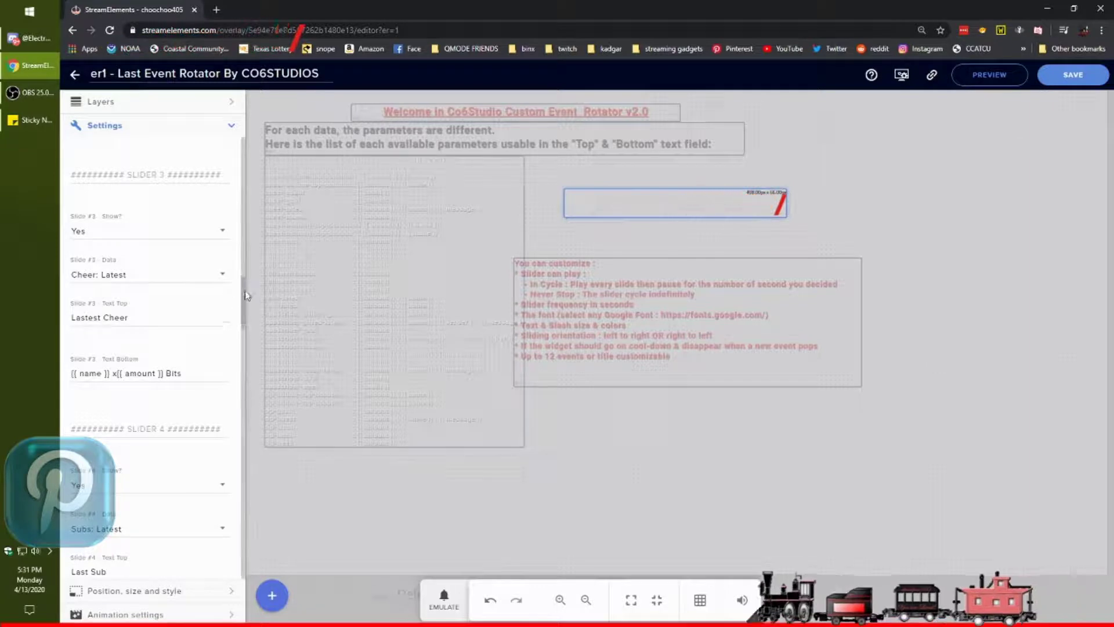
drag(244, 288, 250, 309)
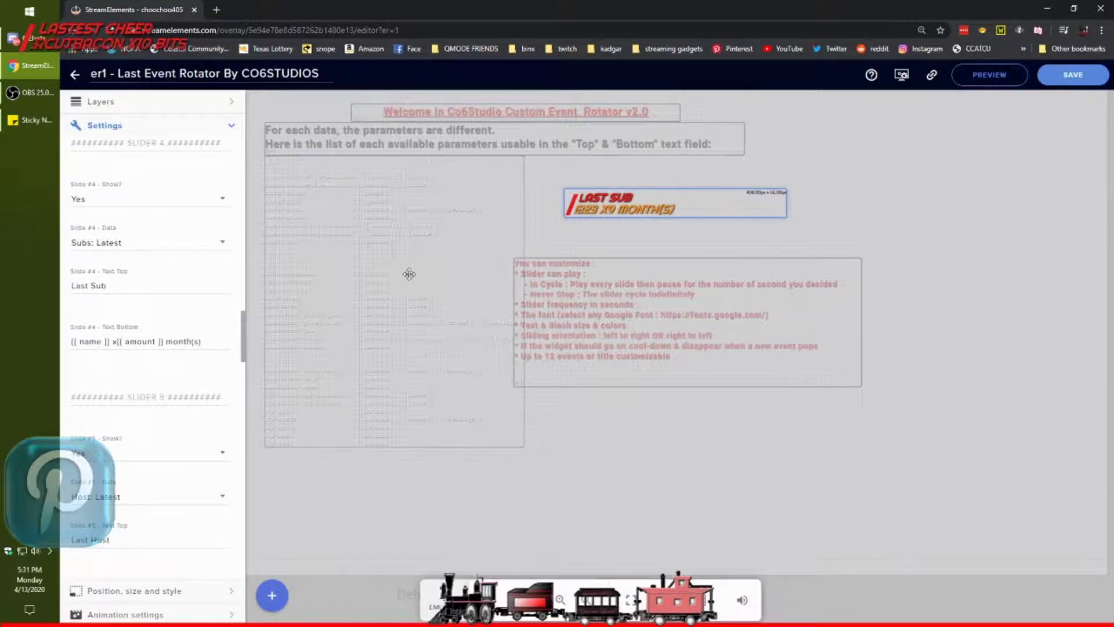
drag(243, 337, 243, 361)
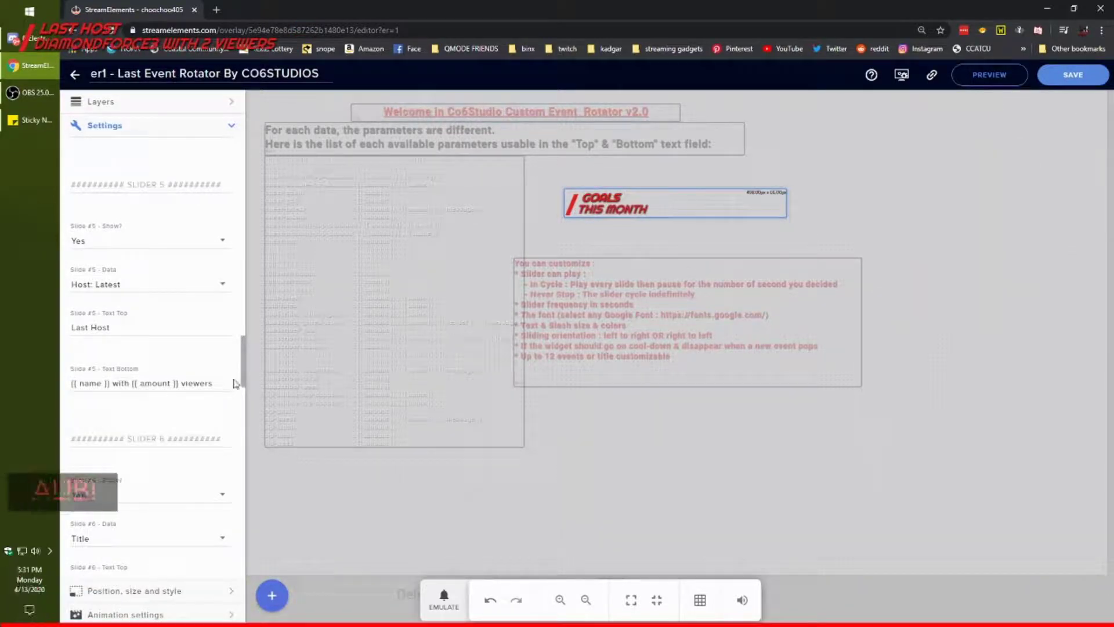
drag(242, 355, 238, 390)
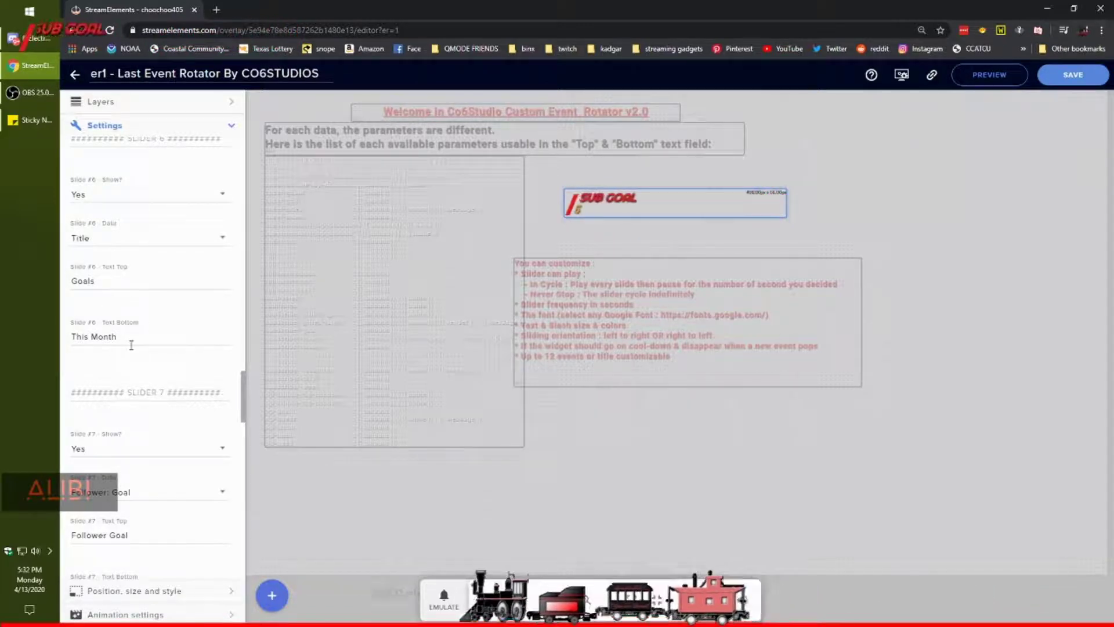
click(223, 199)
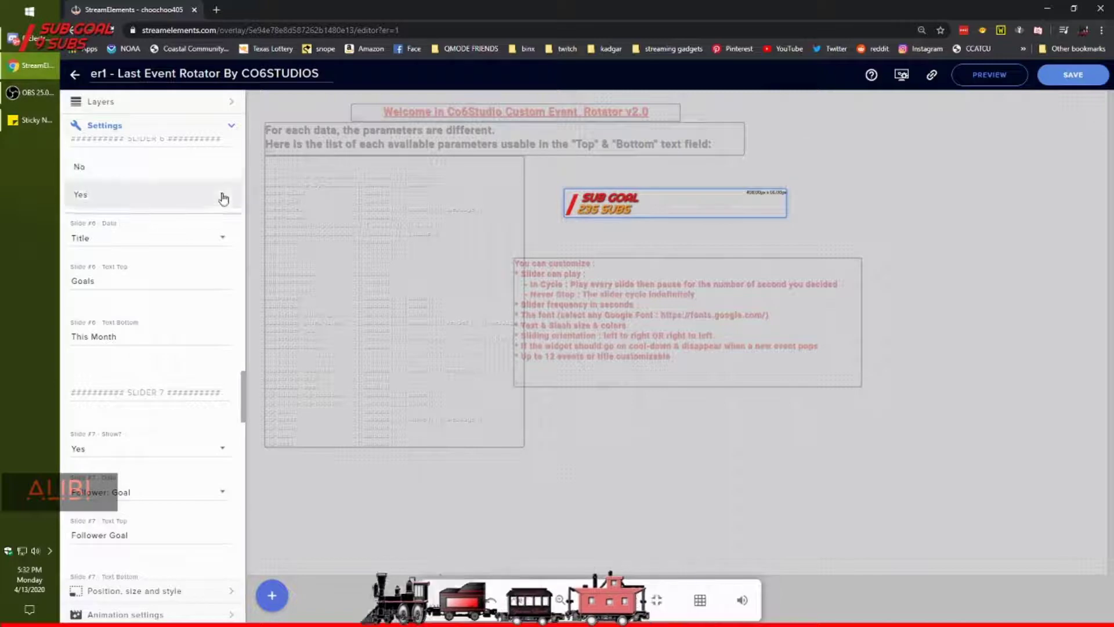
click(134, 174)
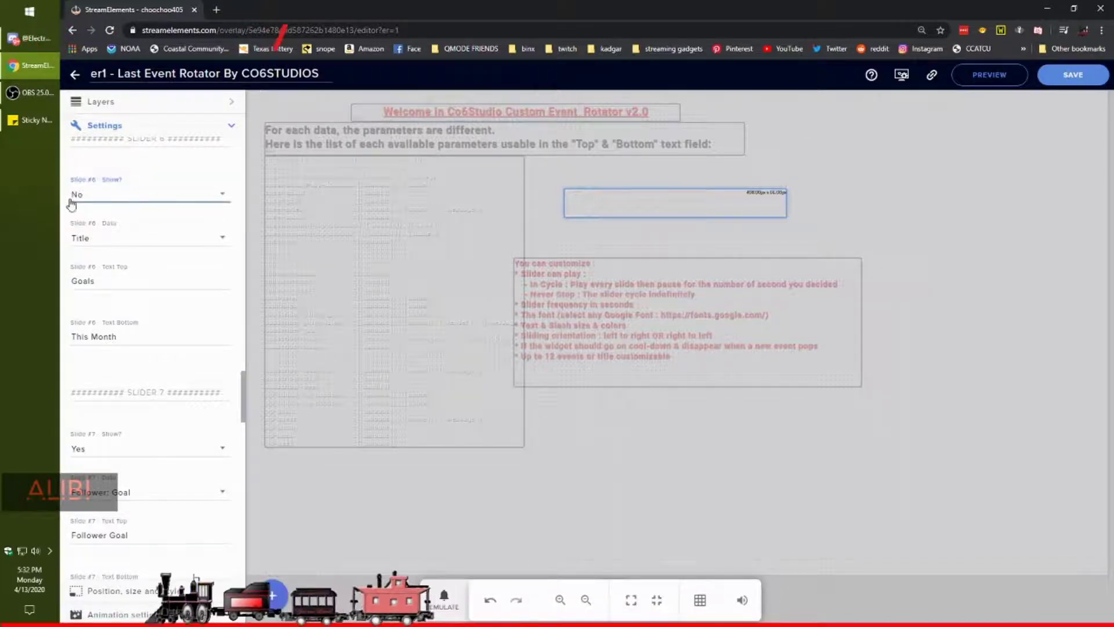
click(105, 238)
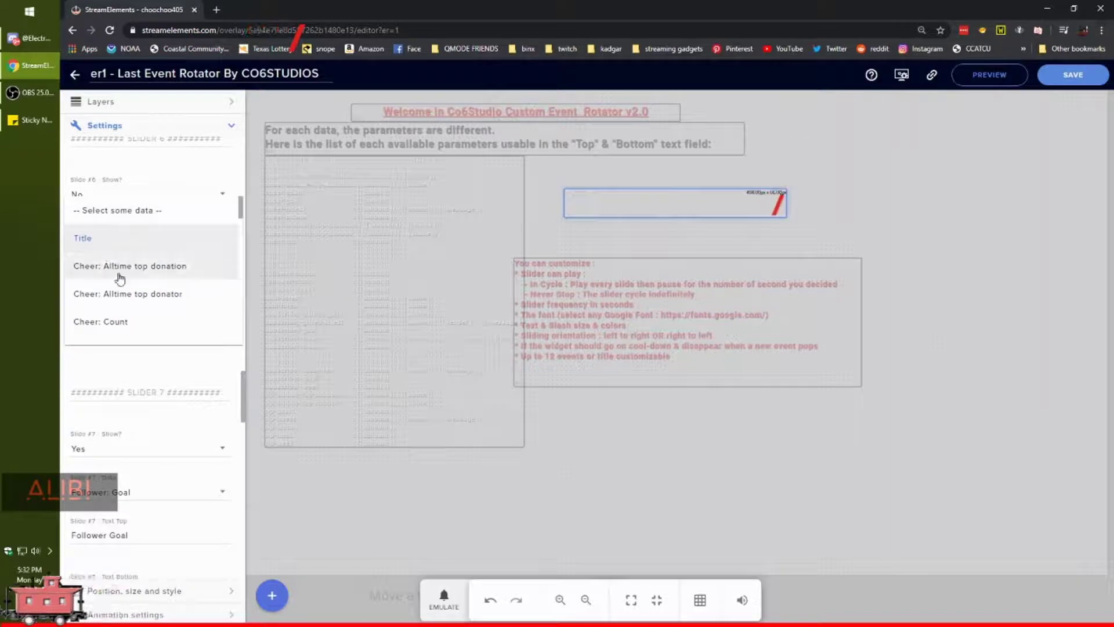
click(120, 237)
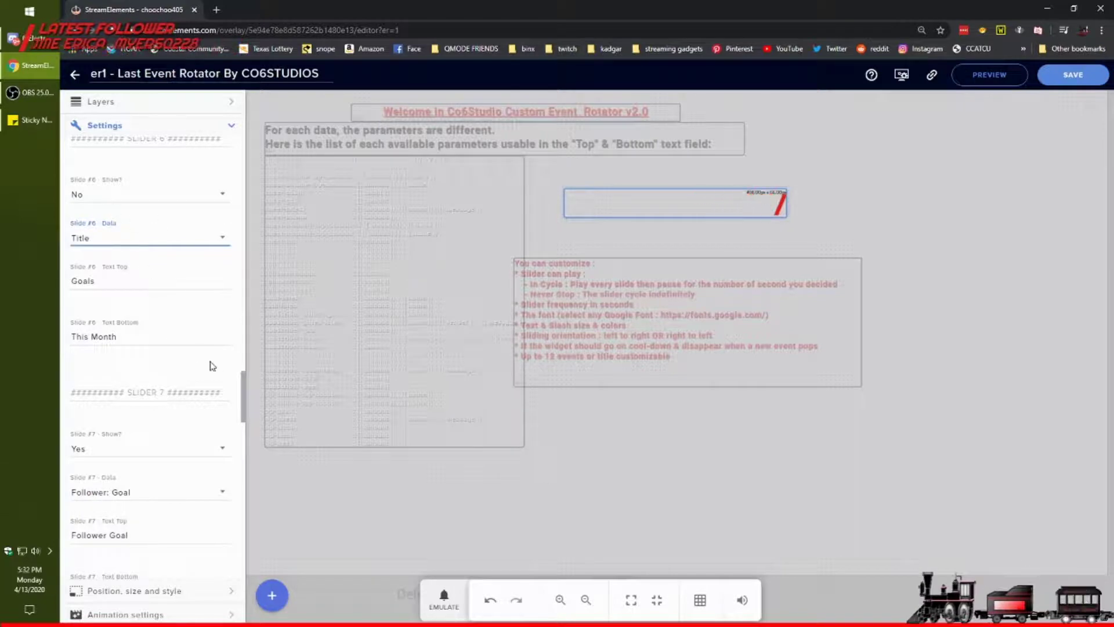
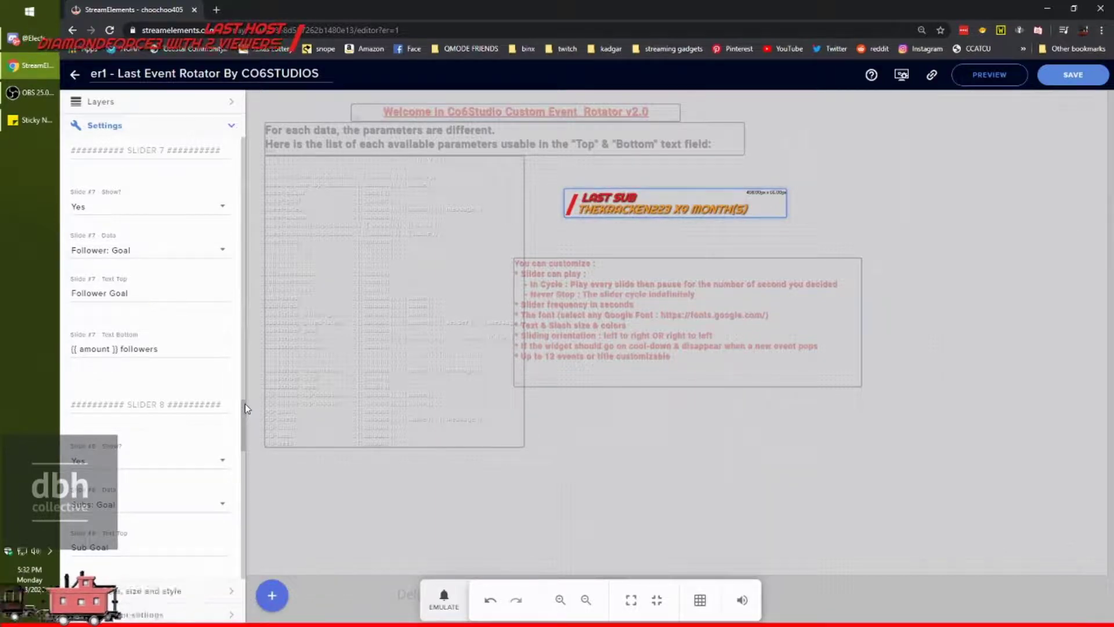
Review the settings of slides 7 to 12, including slide 9's data choices, and save the overlay
drag(245, 403, 243, 436)
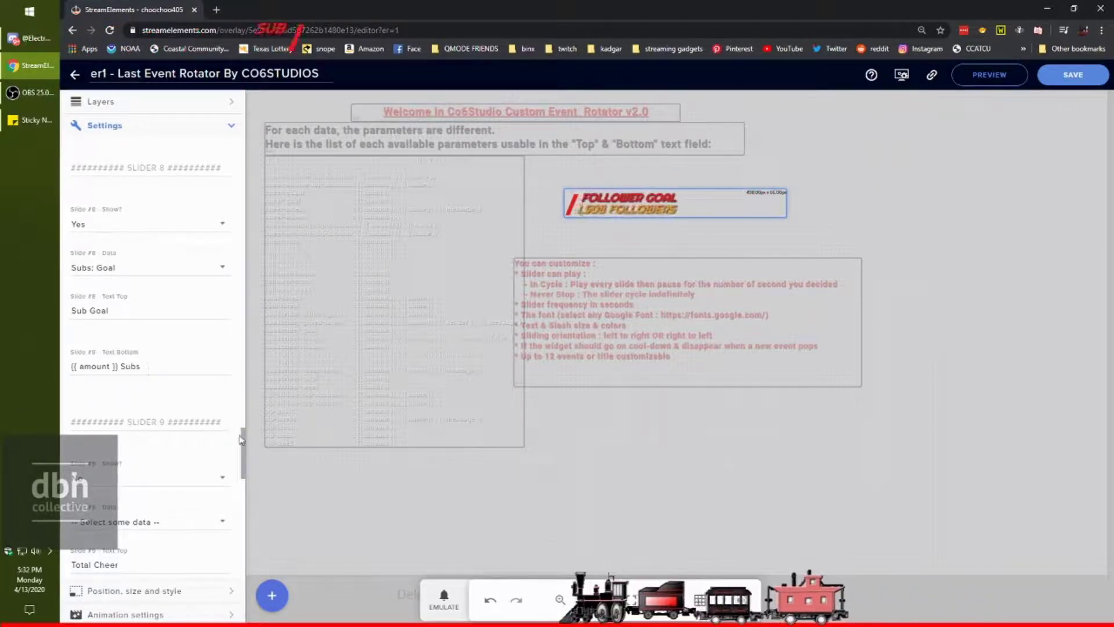
scroll(185, 305, down, 4)
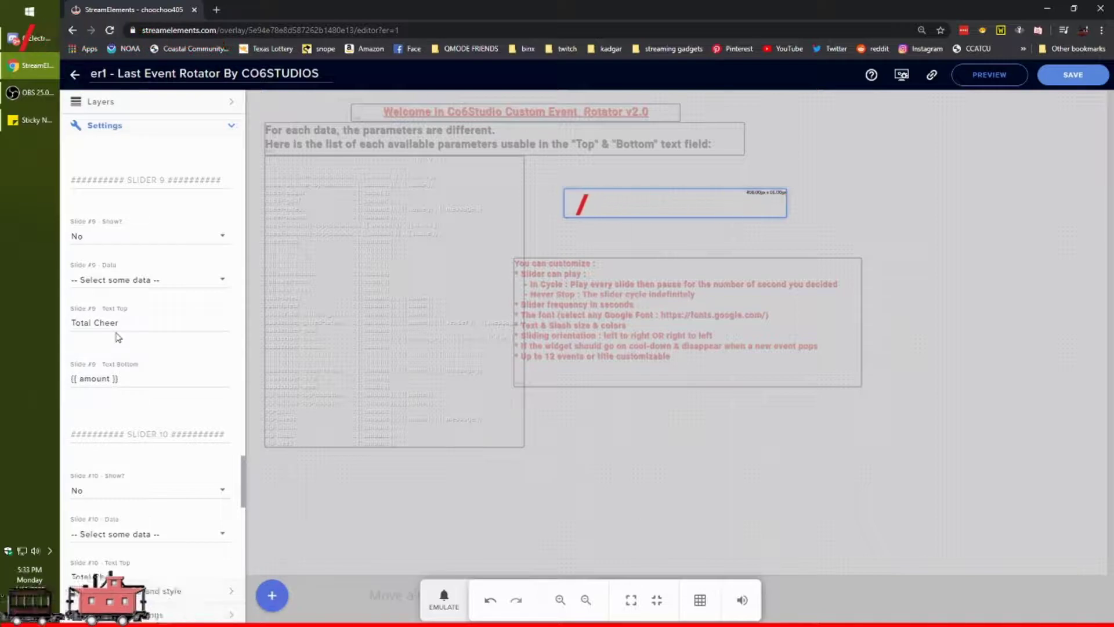
click(143, 282)
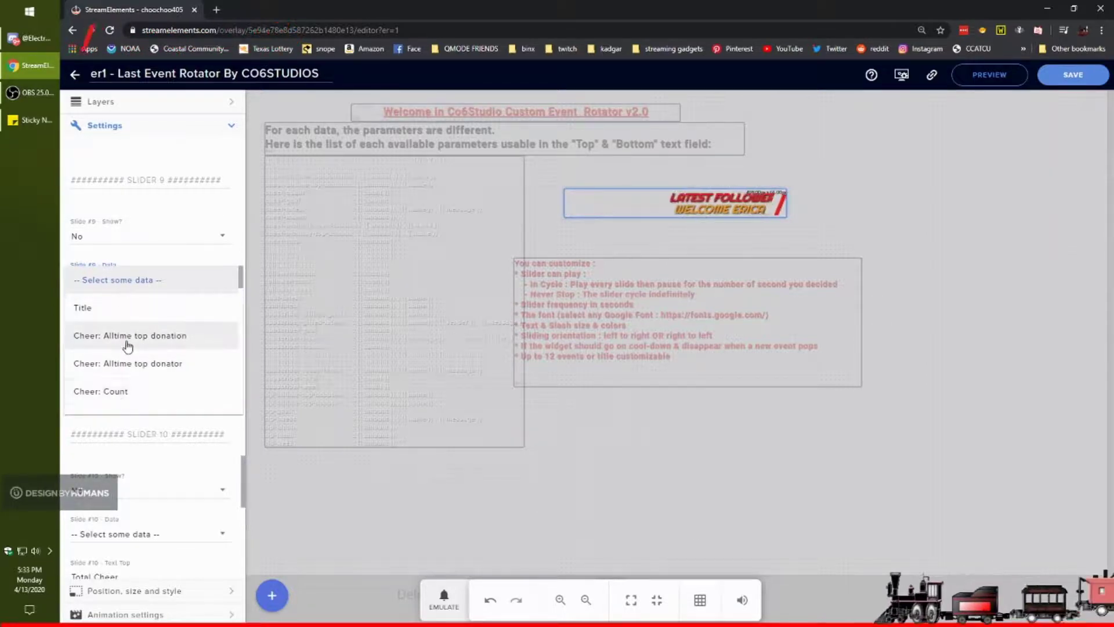
click(120, 287)
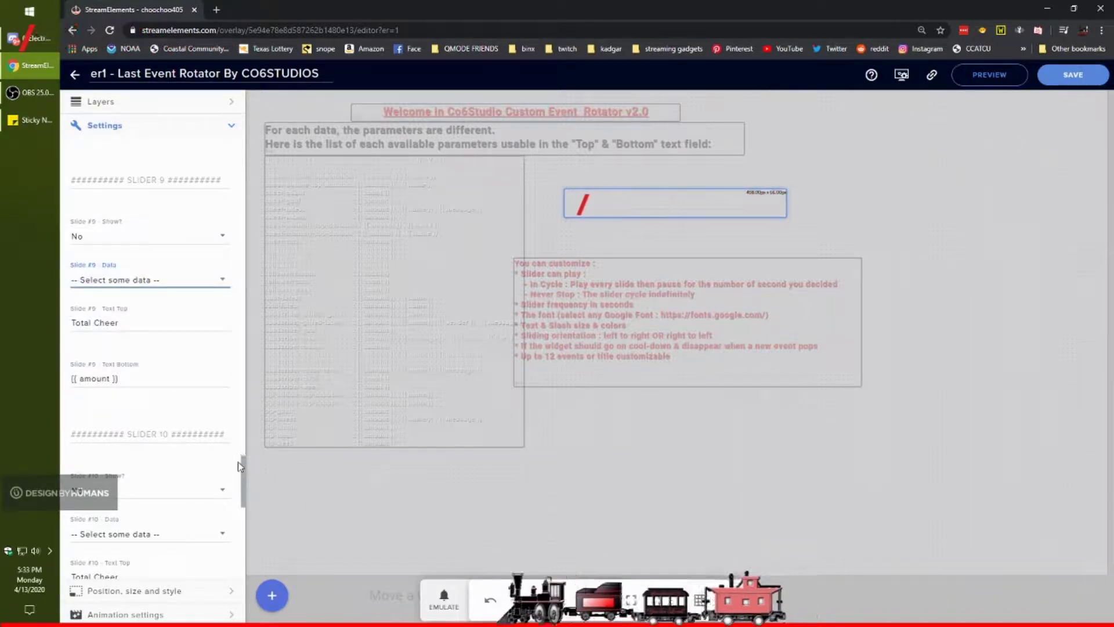
drag(239, 462, 238, 509)
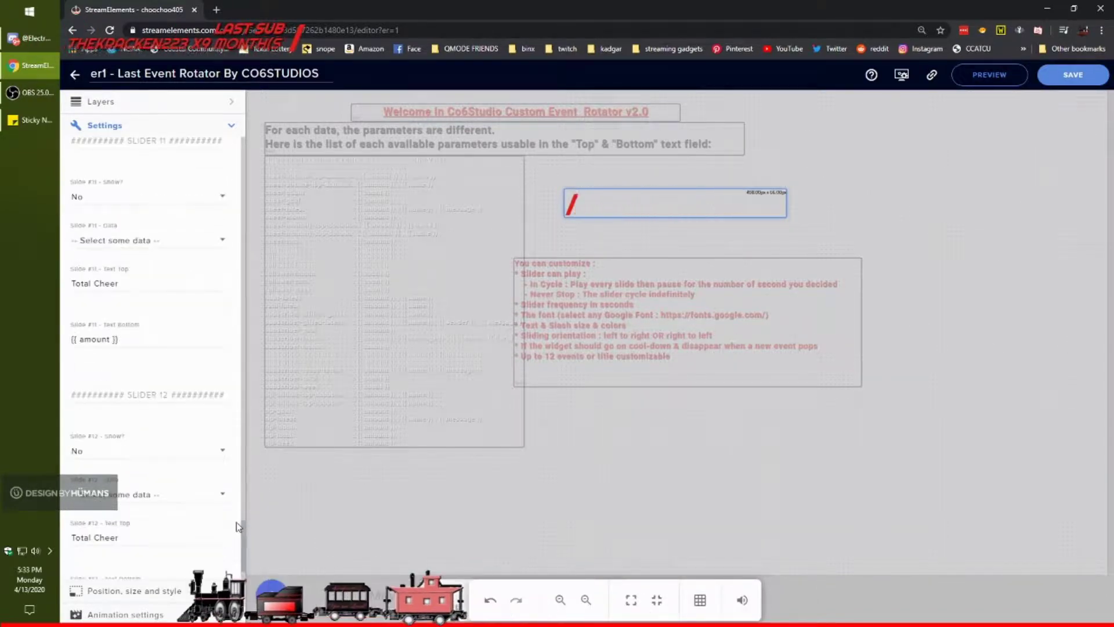
scroll(236, 521, down, 2)
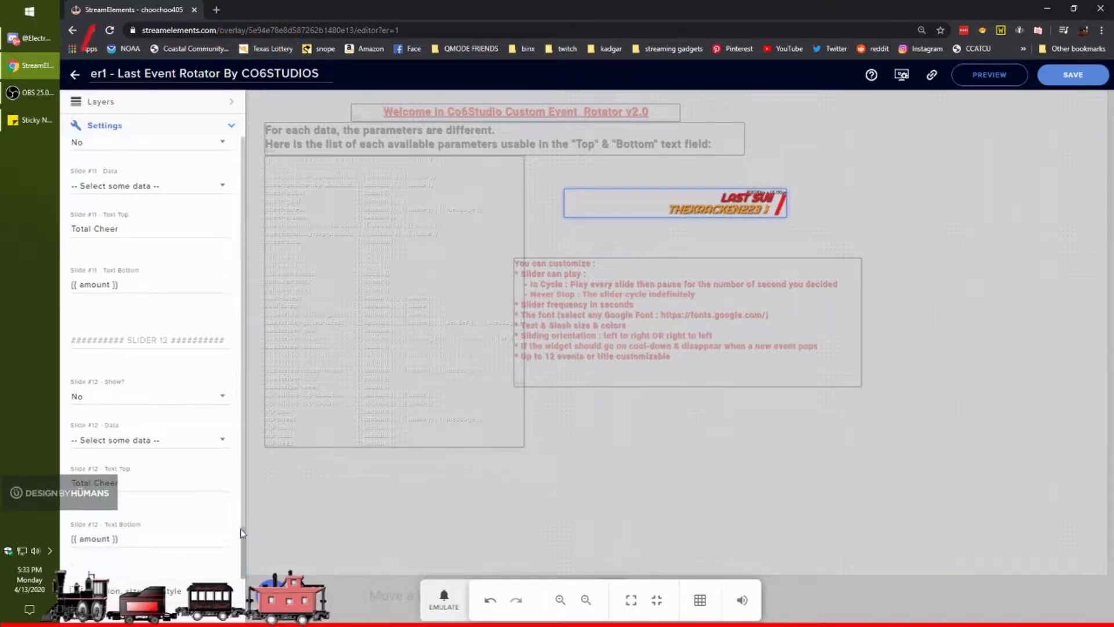
mouse_move(241, 525)
mouse_down()
mouse_move(249, 506)
mouse_move(244, 541)
mouse_up()
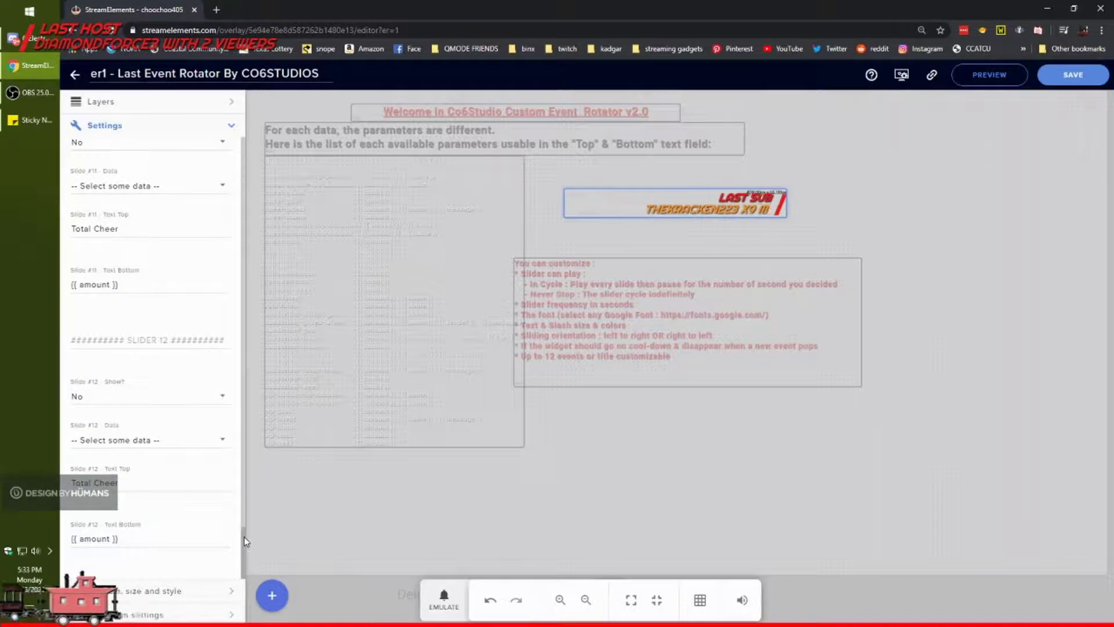
drag(243, 545, 252, 492)
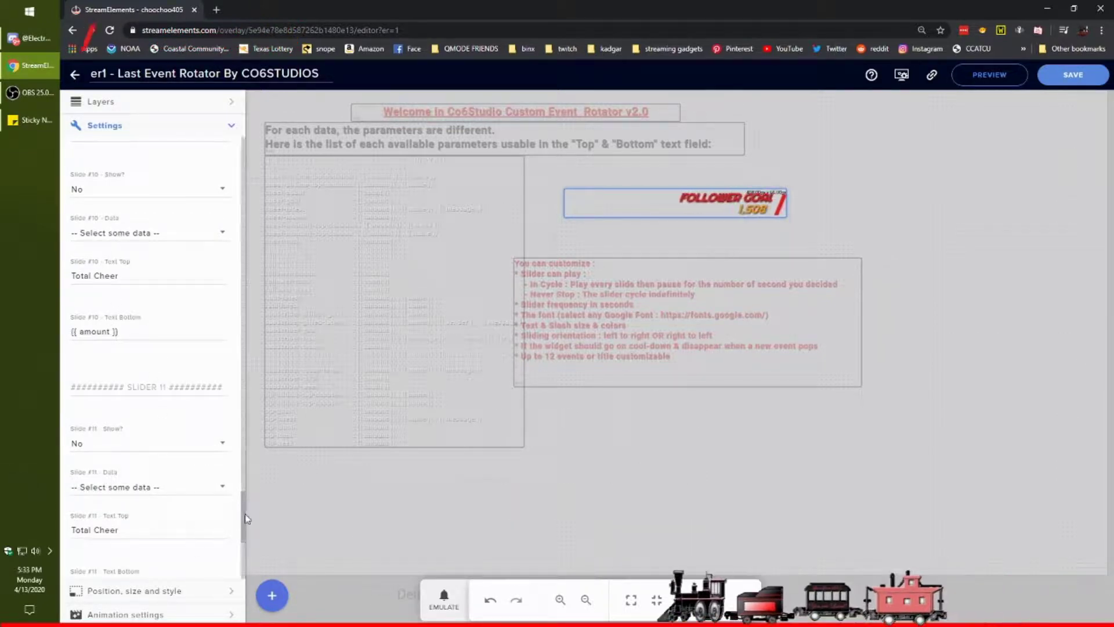
mouse_move(244, 572)
mouse_down()
mouse_move(242, 537)
mouse_move(243, 562)
mouse_up()
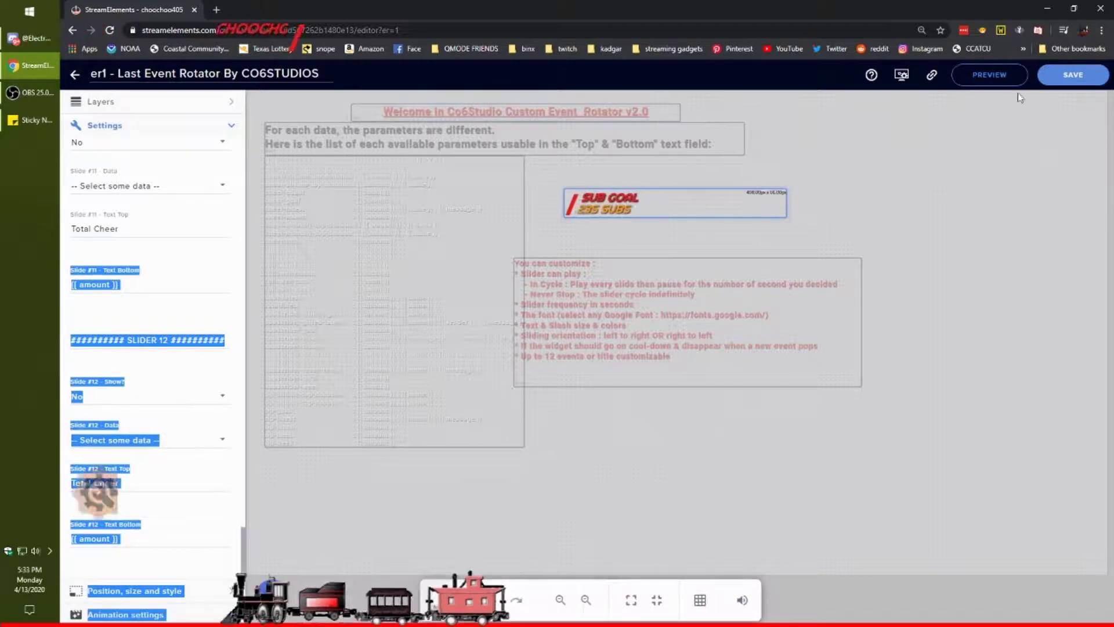
click(1071, 85)
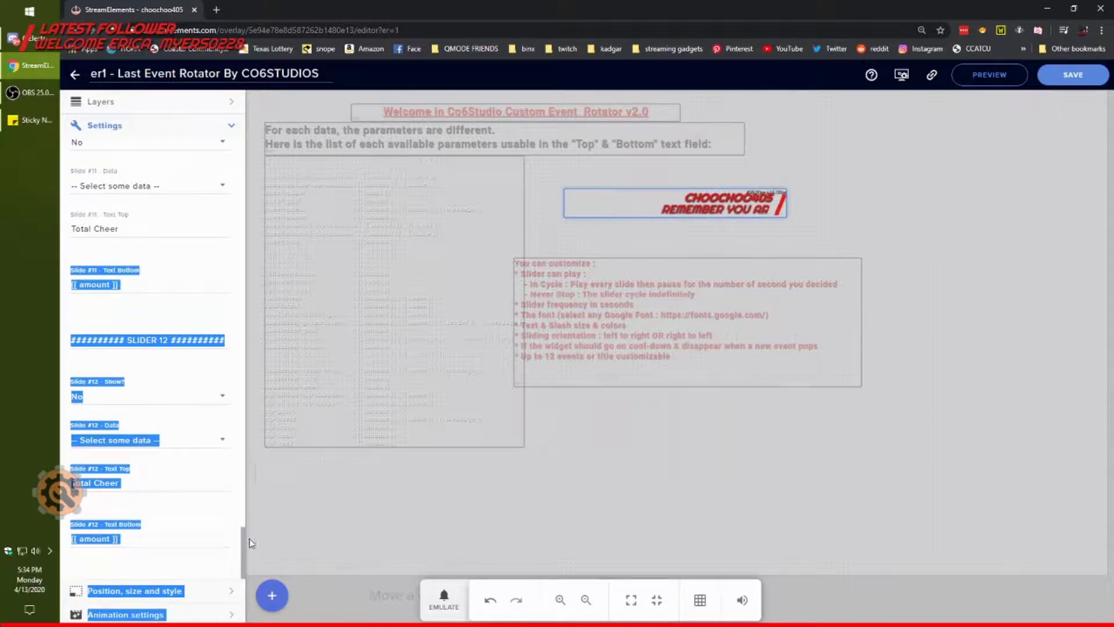
Change slide 8's data source to Subs: Latest
drag(243, 543, 243, 438)
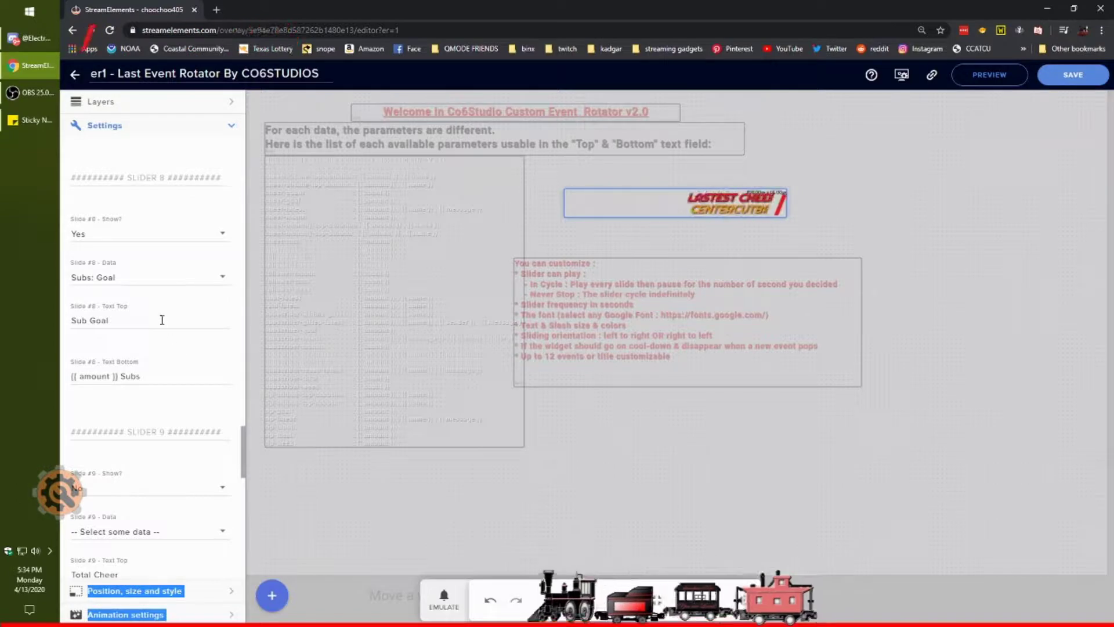
click(148, 281)
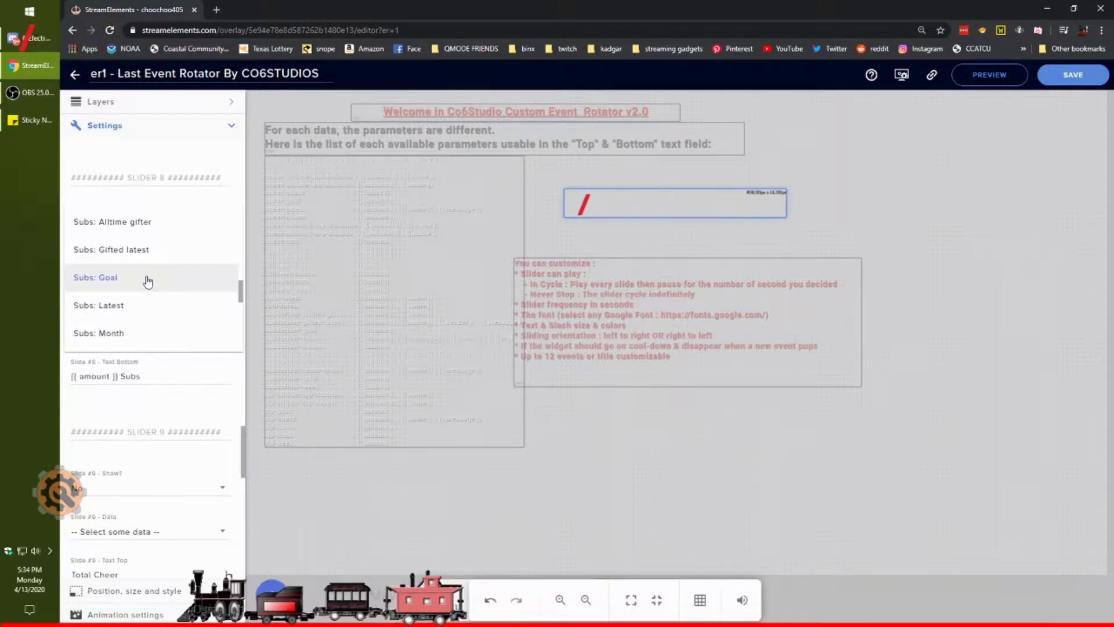
click(155, 315)
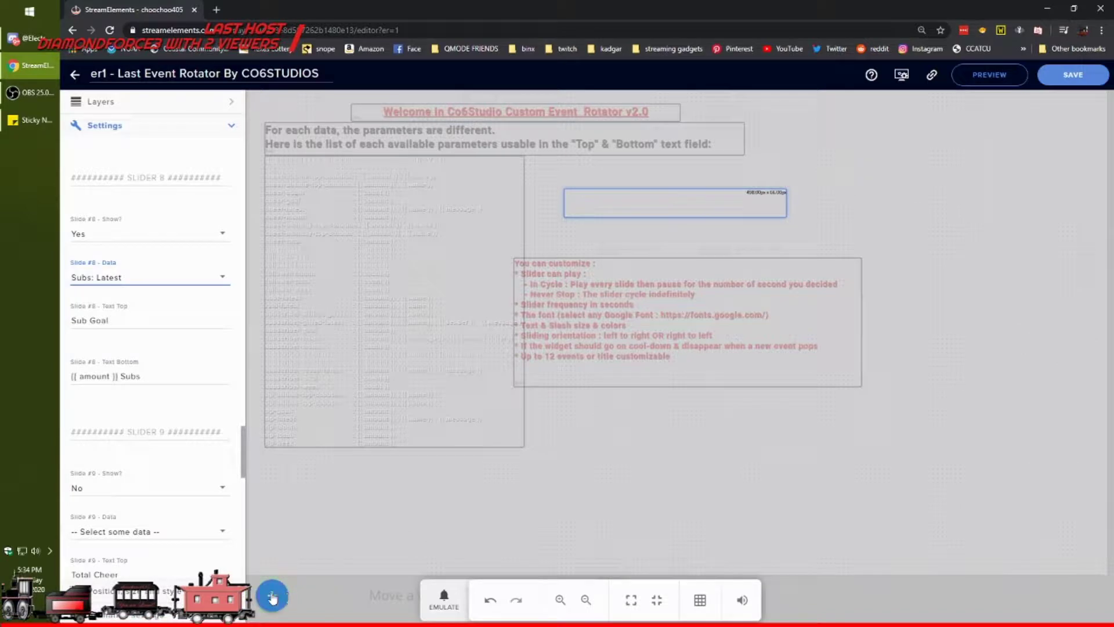
Move the event rotator widget straight down to the lower edge of the canvas and save the overlay
click(1067, 76)
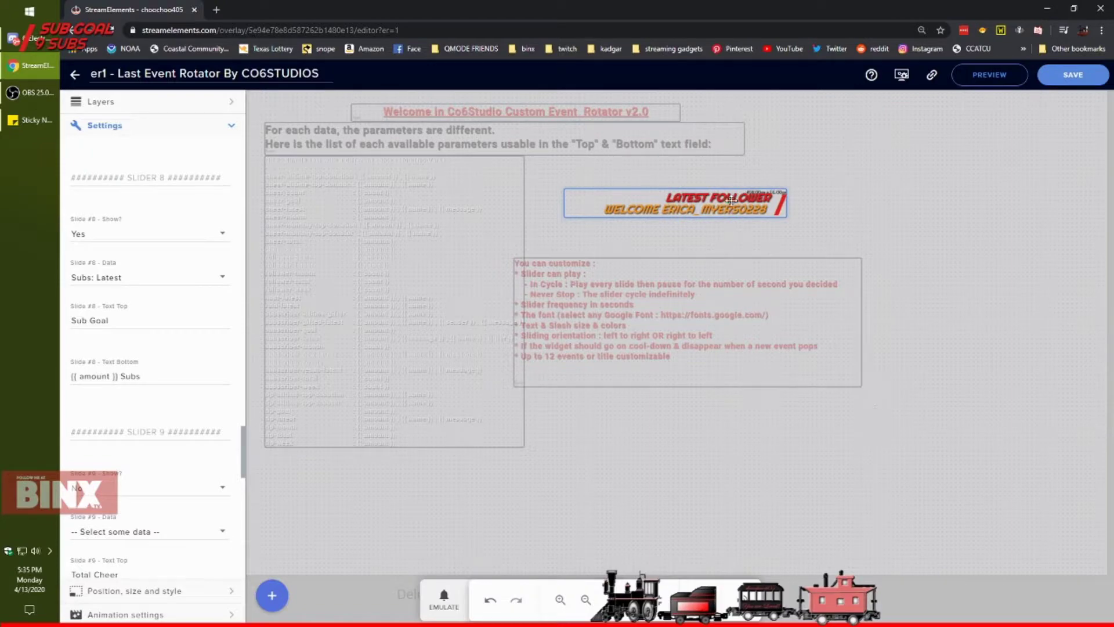
drag(724, 196, 713, 552)
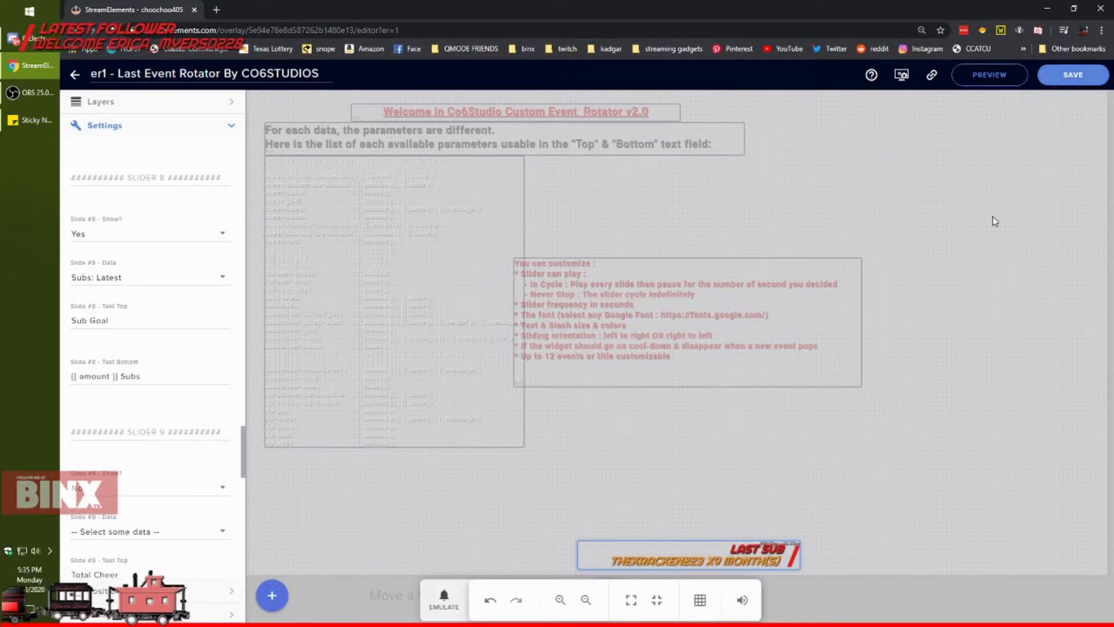
key(ctrl+s)
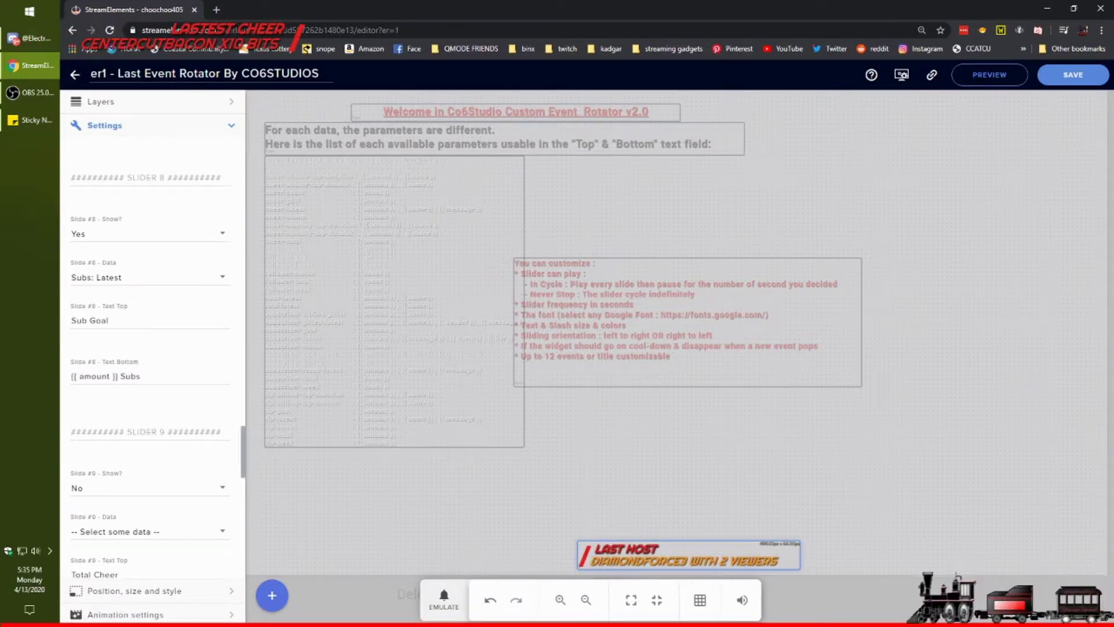
View the overlay's export link and copy option in the launch dialog, and close the dialog
click(934, 82)
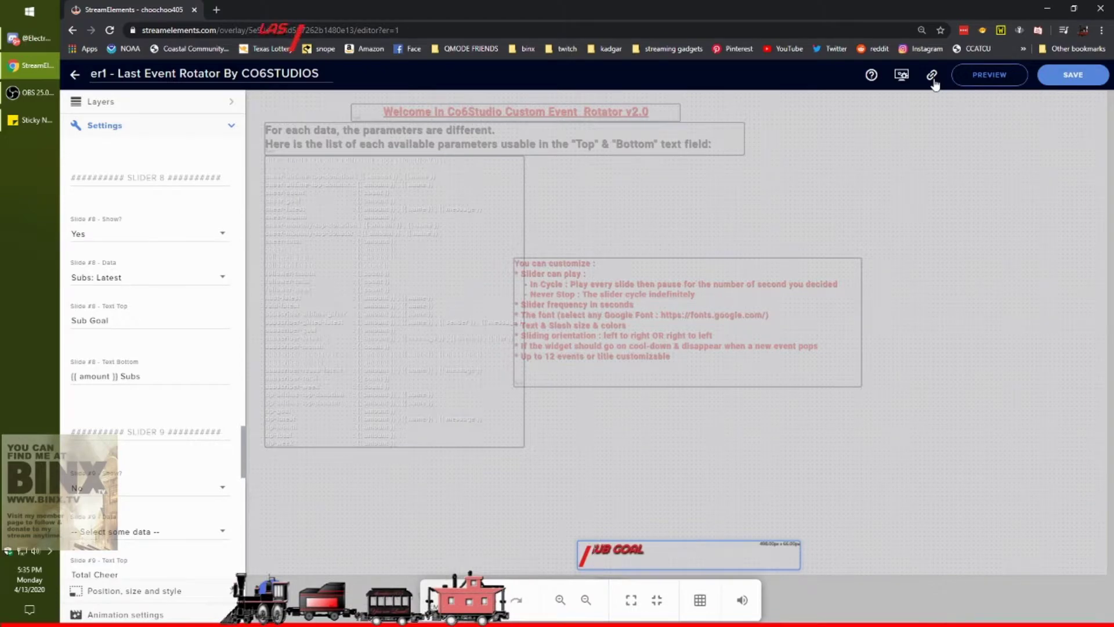
click(992, 76)
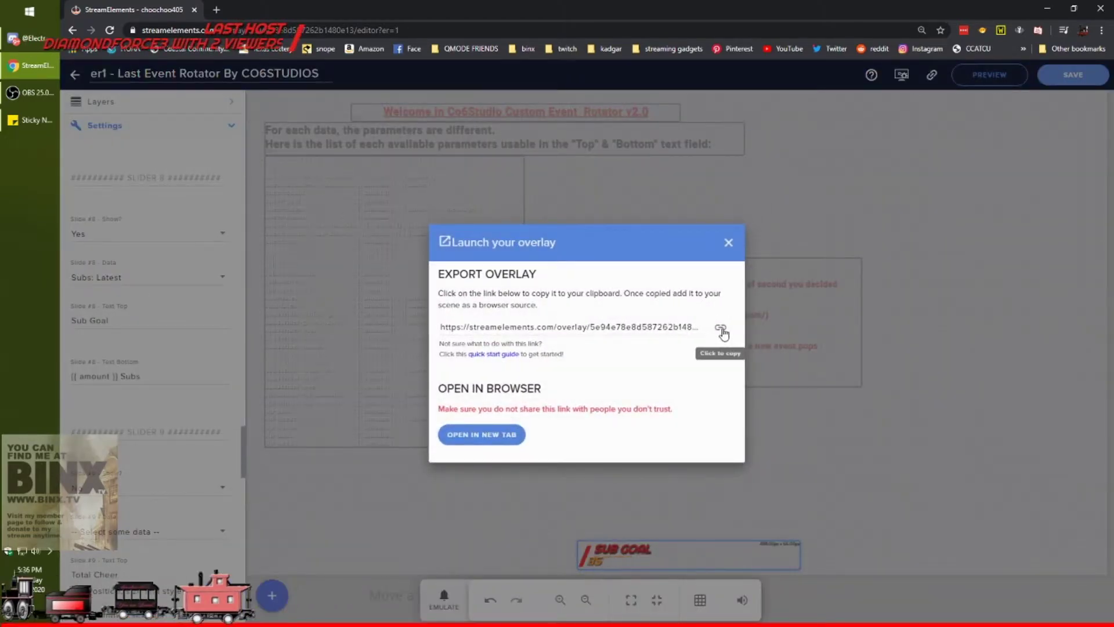
click(729, 243)
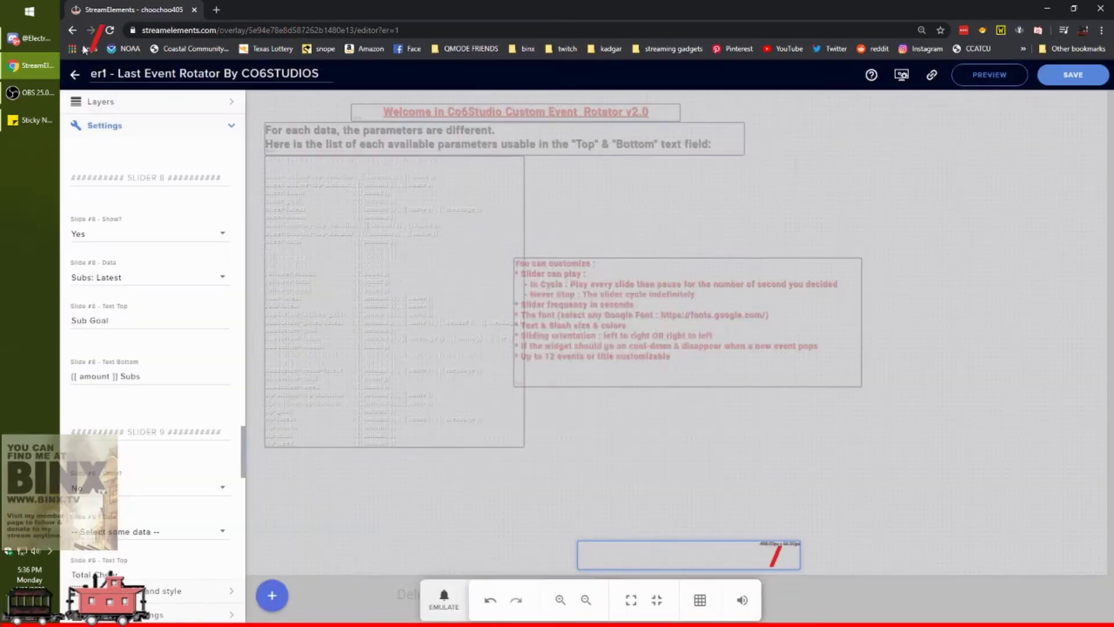
Return to the overlays list, find er1 under Events Rotator, and view its extra options, including Copy URL
click(80, 84)
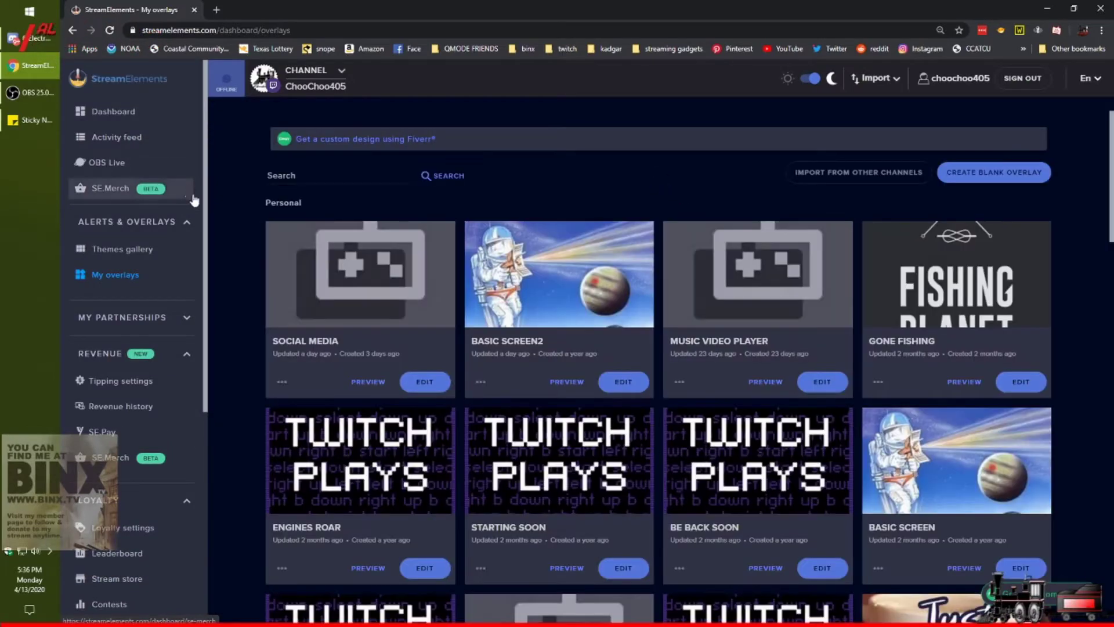
scroll(232, 263, down, 1)
scroll(232, 265, down, 15)
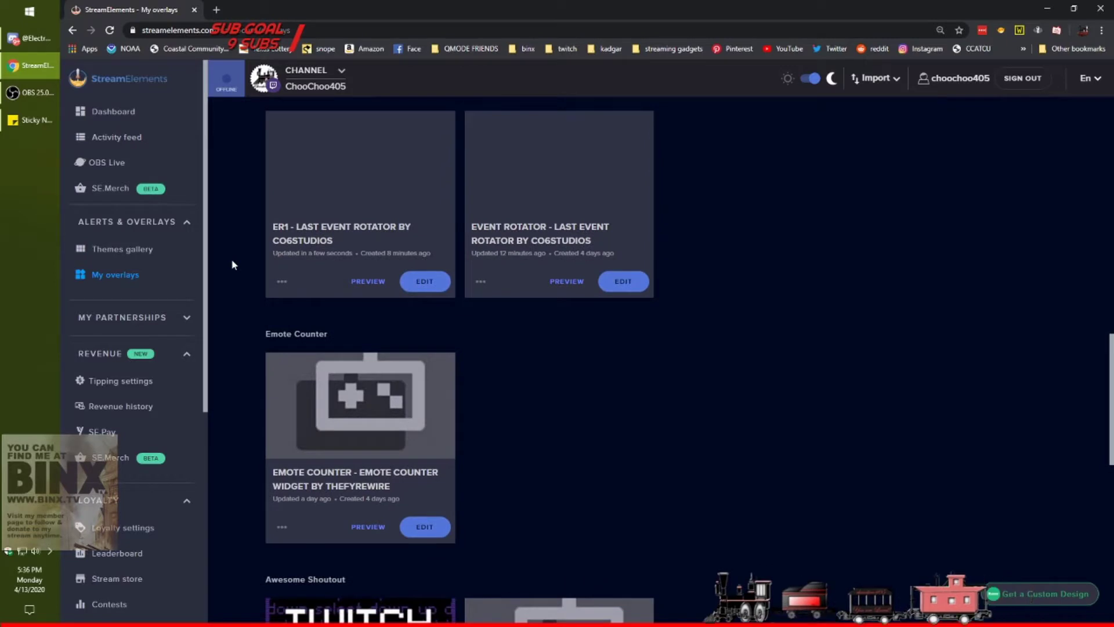
click(282, 282)
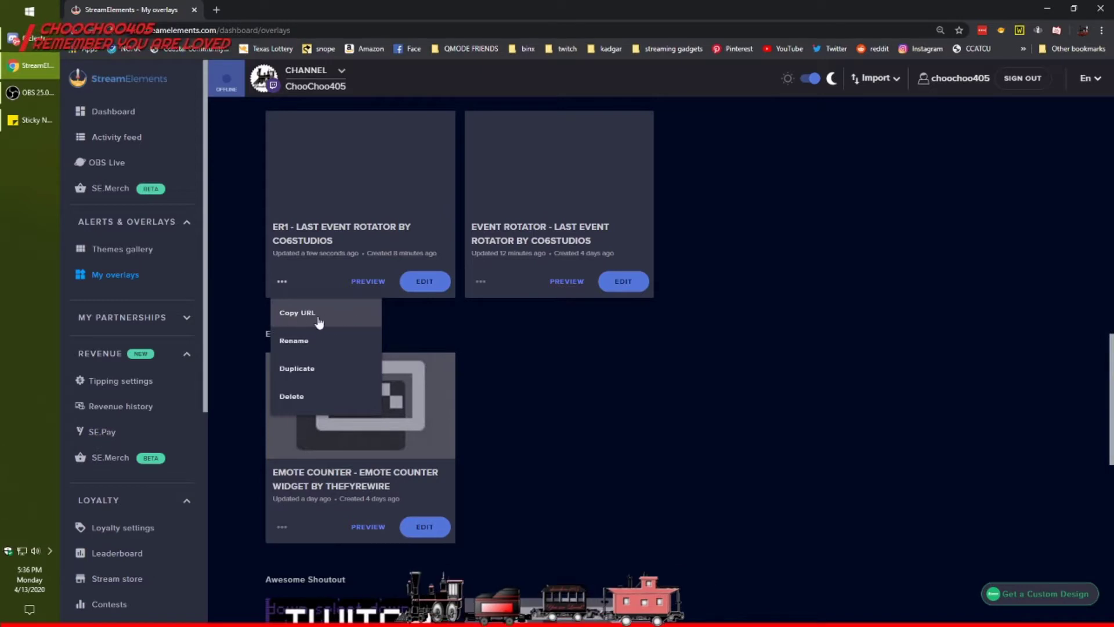
click(245, 284)
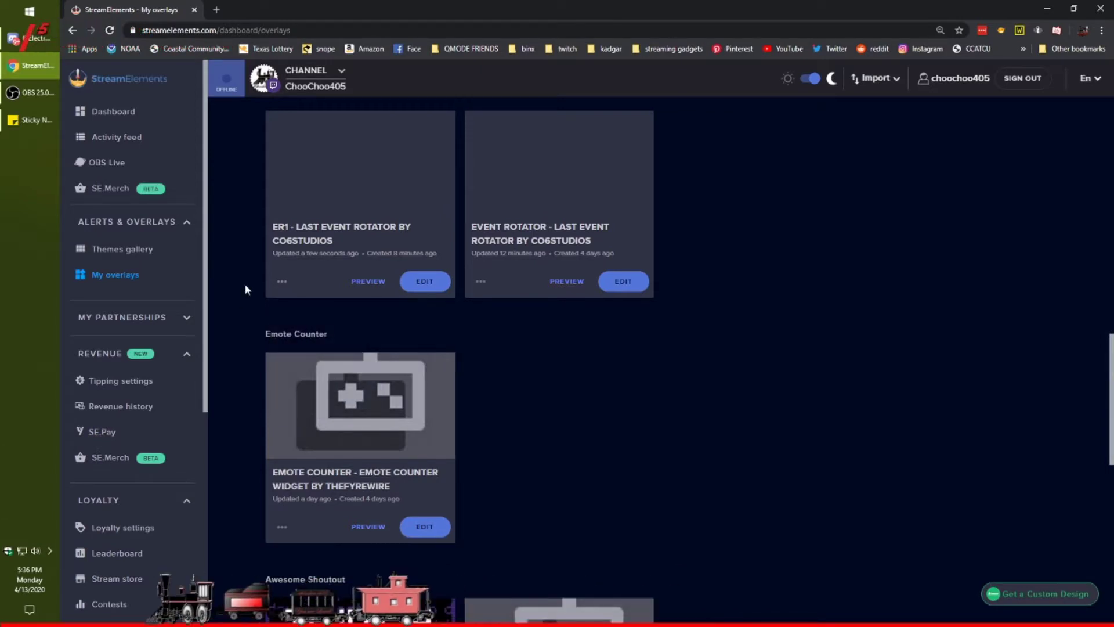
scroll(245, 284, up, 1)
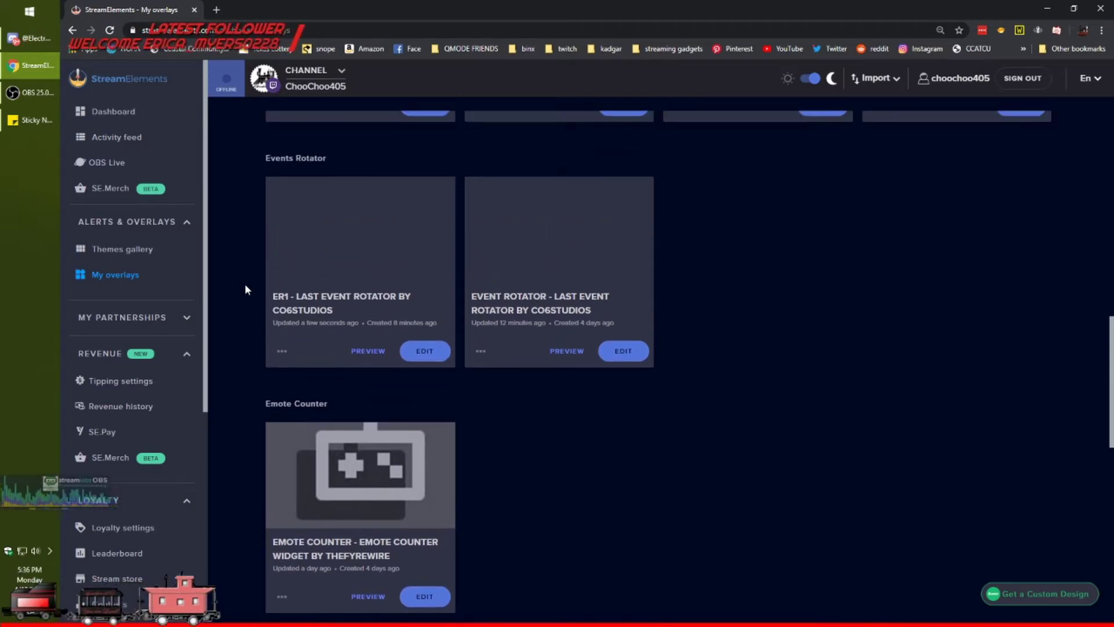
scroll(245, 284, down, 1)
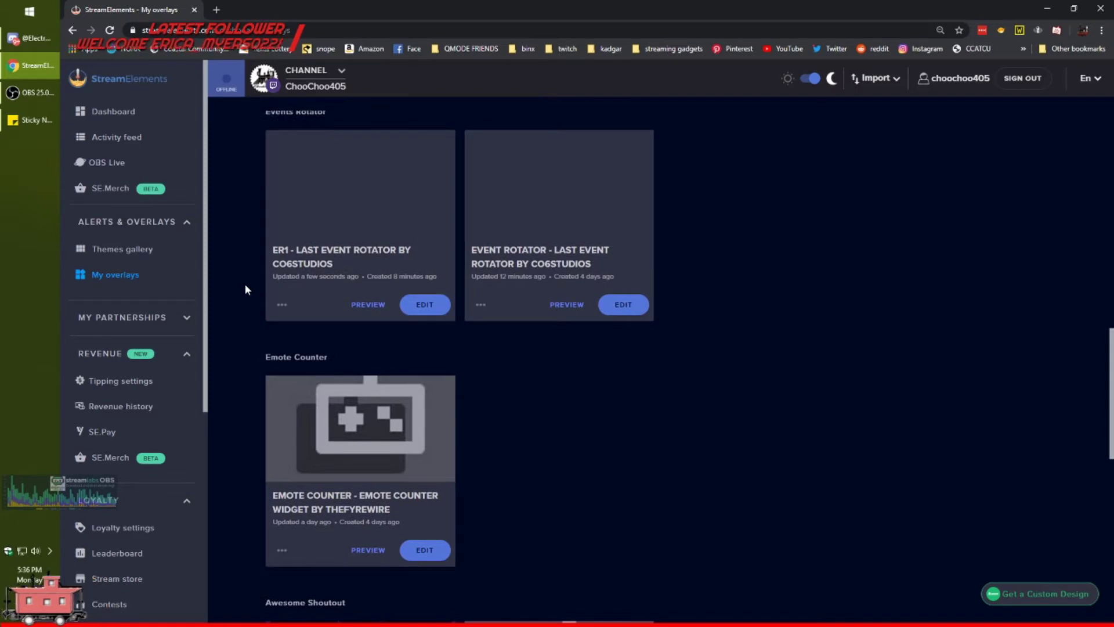